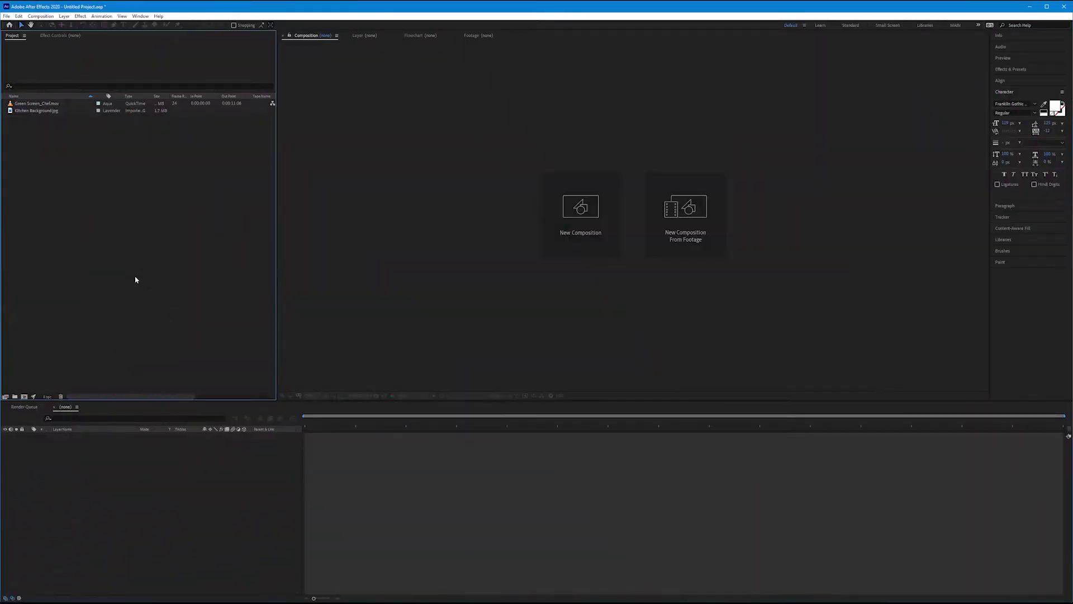
Step: Inspect both source files, then build a Green Screen_Chef composition from Green Screen_Chef.mov
left_click(35, 104)
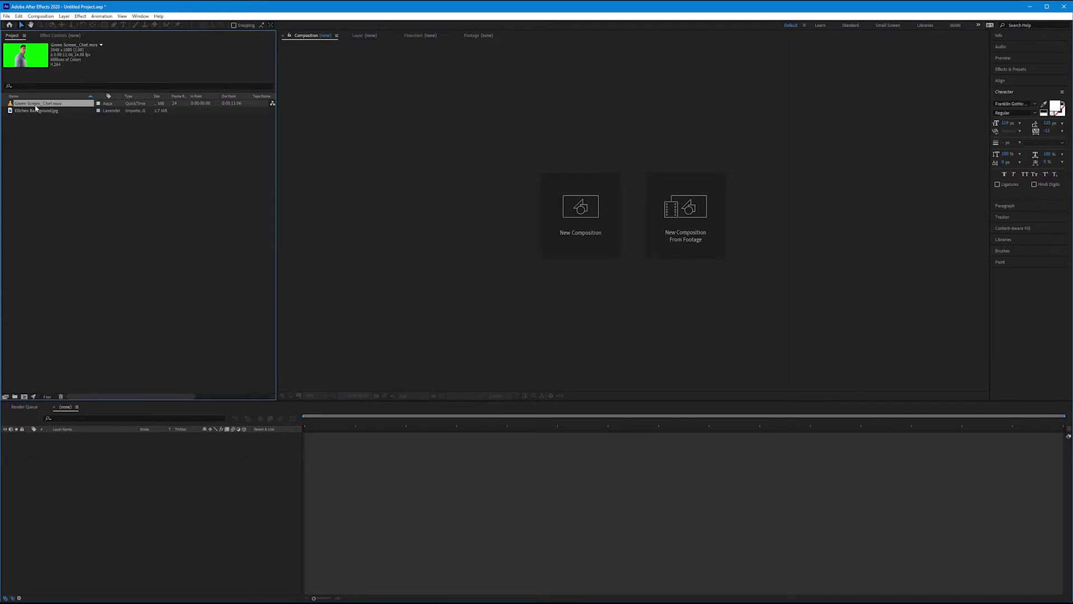
left_click(36, 111)
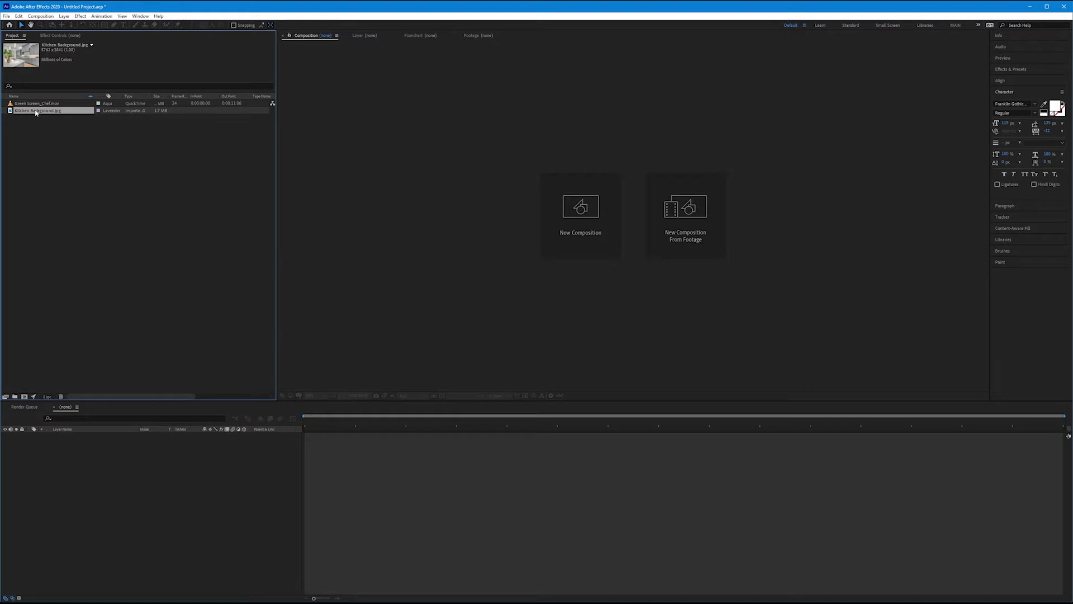
left_click(25, 105)
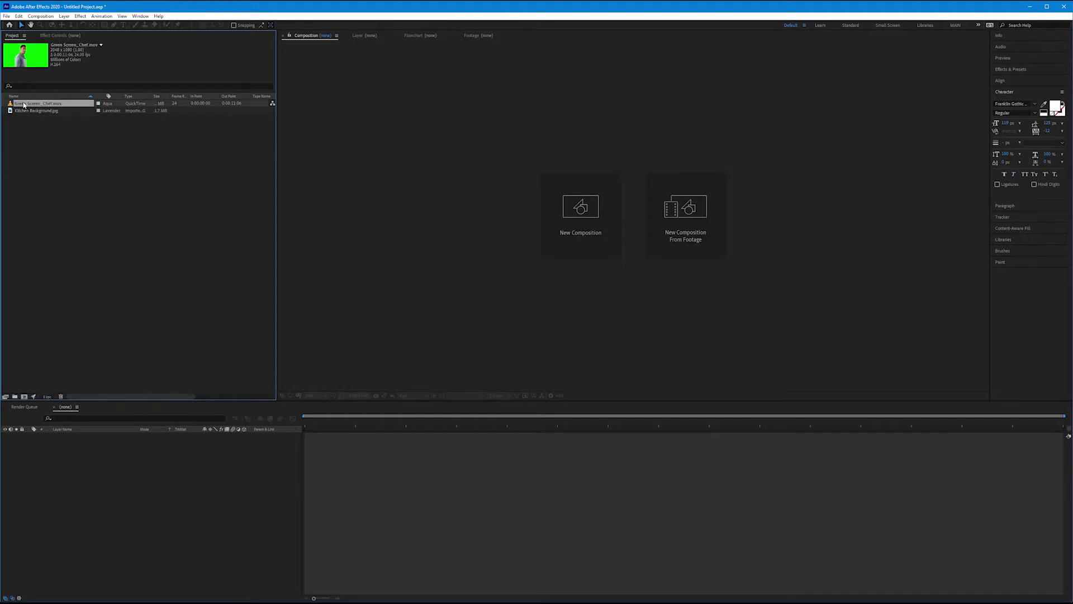
left_click_drag(48, 105, 136, 486)
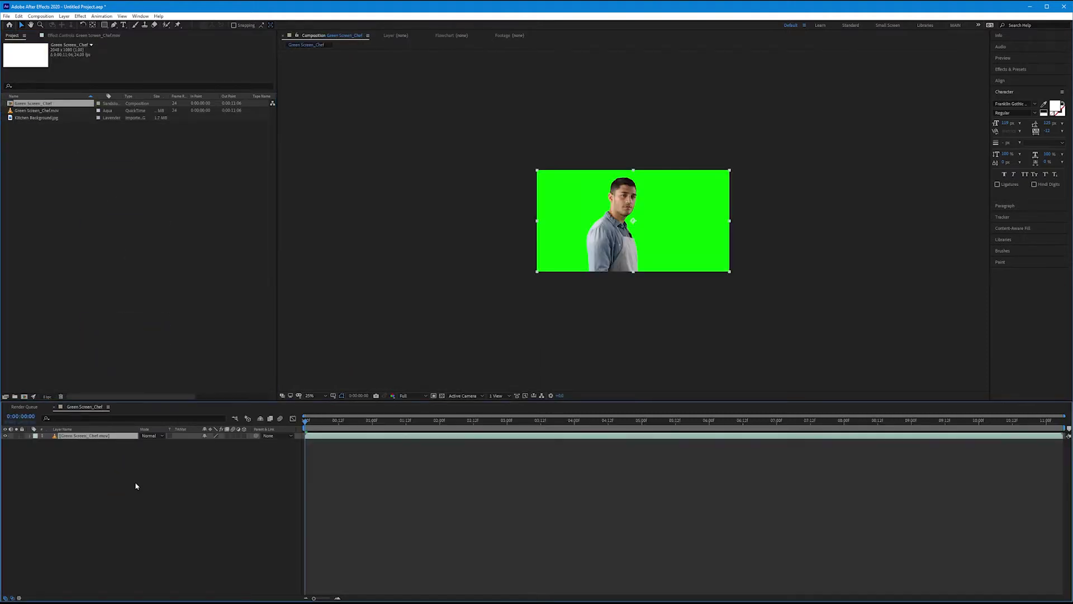
Step: Set viewer magnification to Fit up to 100% and scrub through the chef footage
left_click(311, 396)
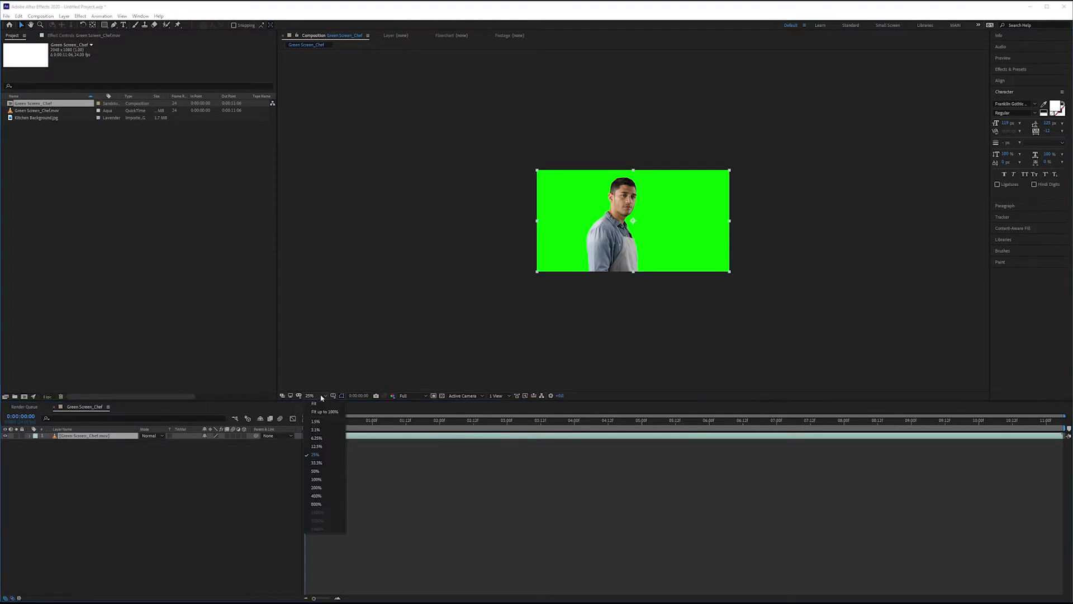
left_click(325, 408)
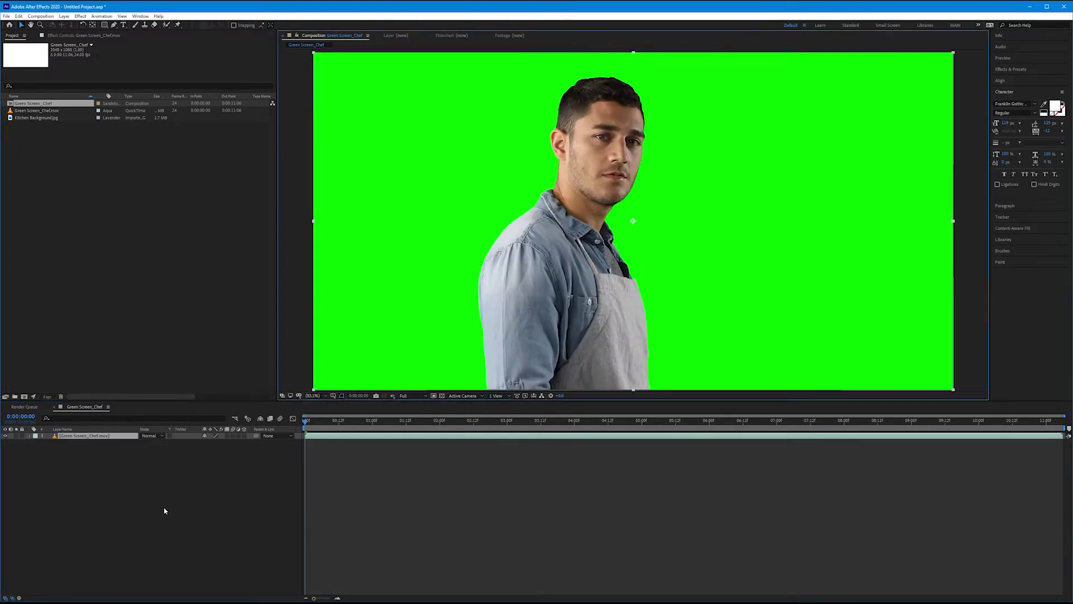
left_click_drag(320, 423, 930, 423)
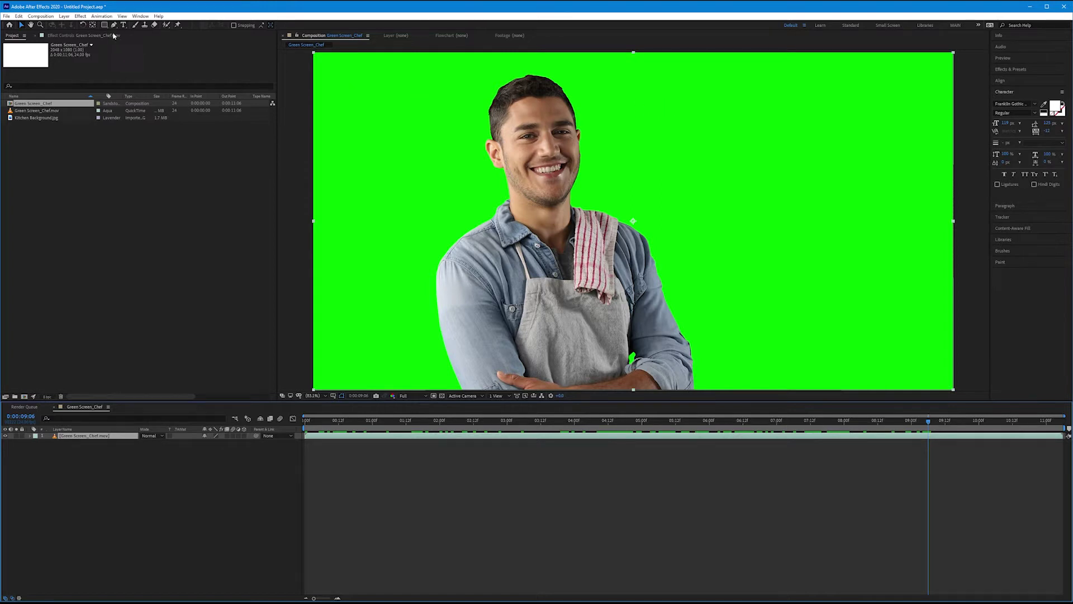
Step: Browse Effect > Keying, then expand the Keying folder in Effects & Presets
left_click(80, 16)
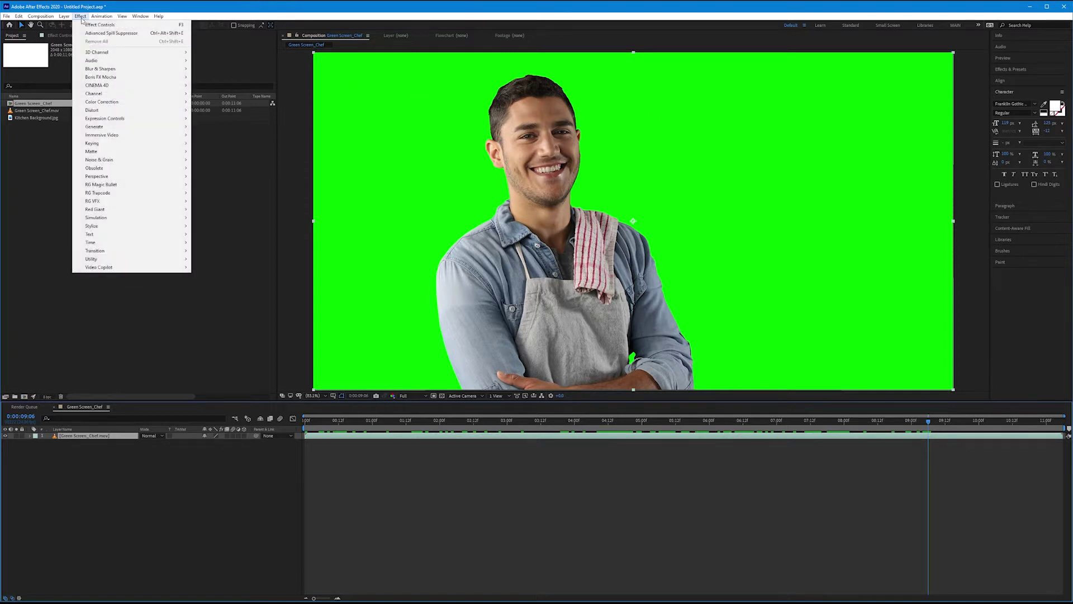
mouse_move(94, 144)
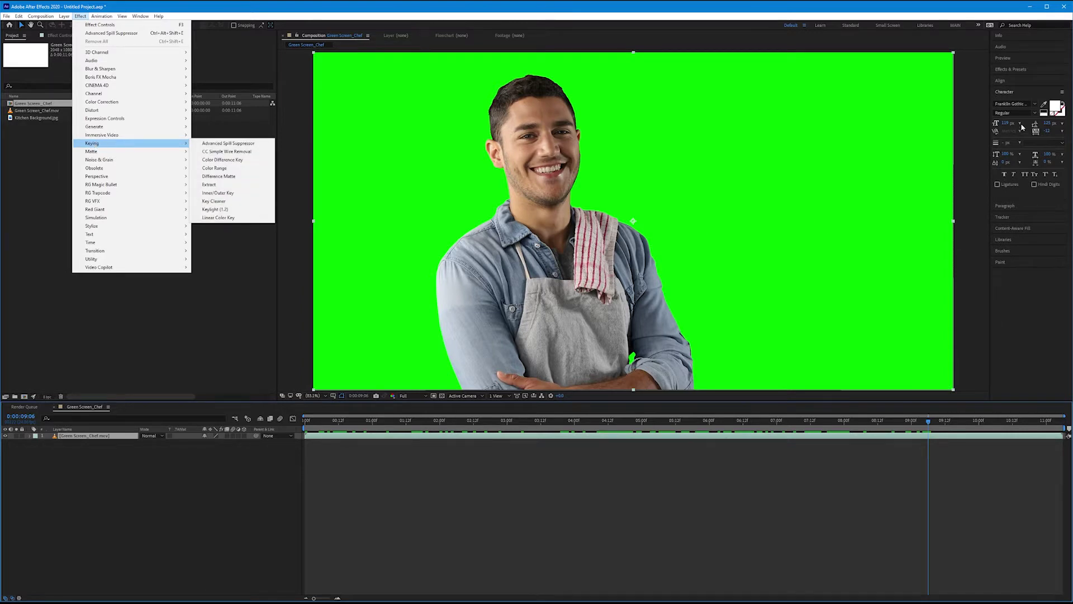
left_click(1011, 68)
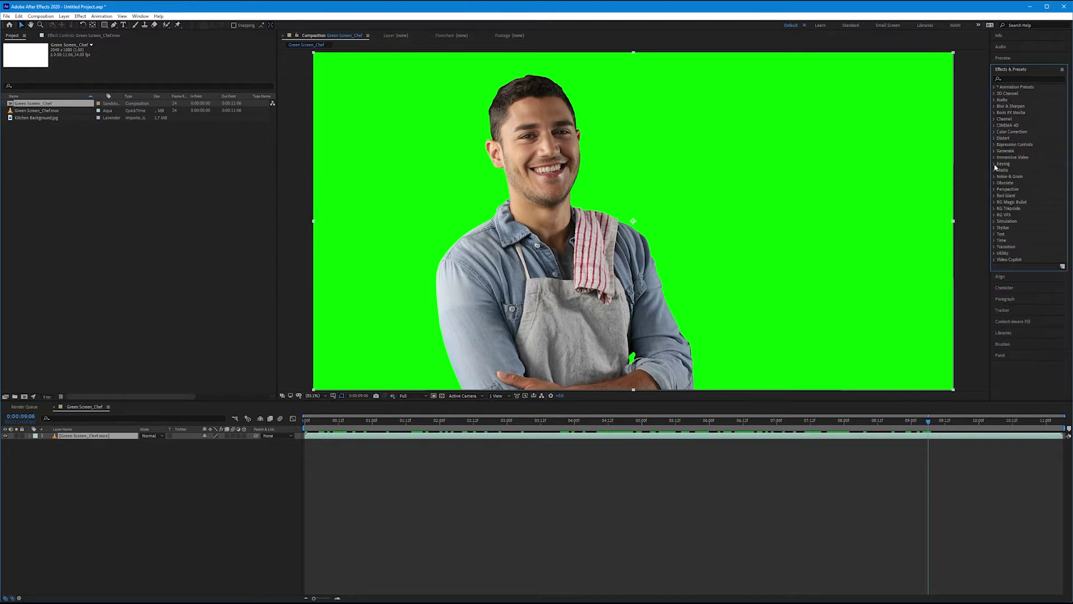
left_click(1000, 164)
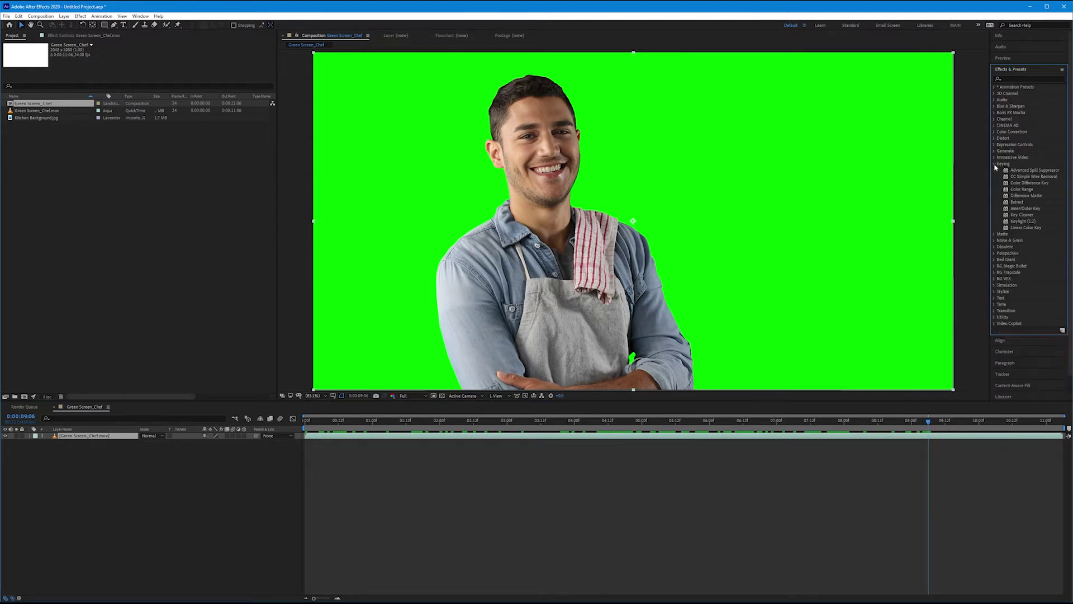
Step: Apply Keylight (1.2) to the chef layer and expand Screen Matte, Inside Mask and Outside Mask
left_click(1021, 223)
double_click(1021, 223)
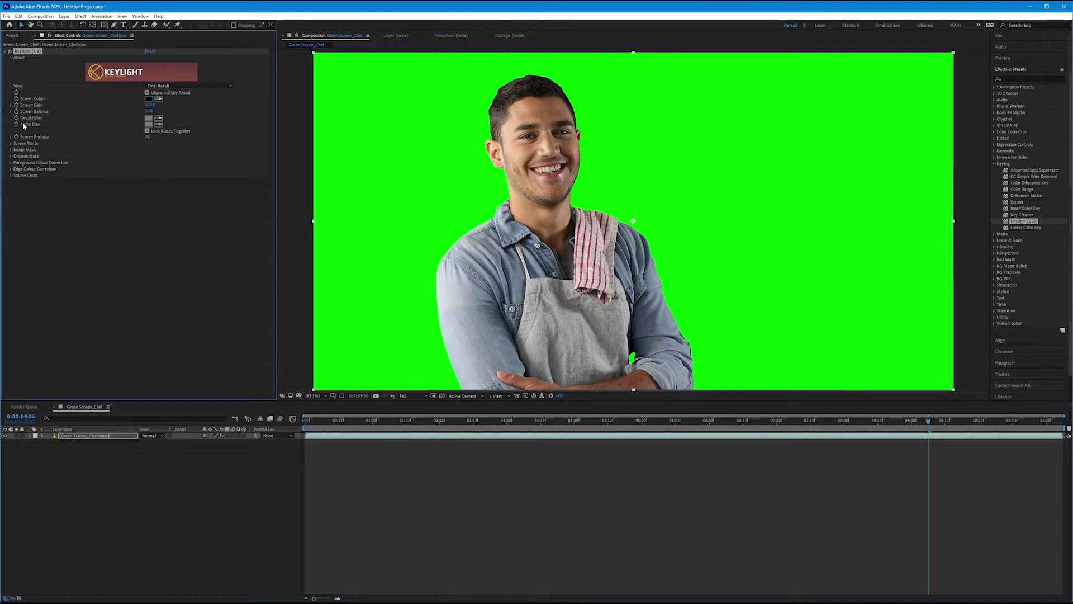
left_click(11, 144)
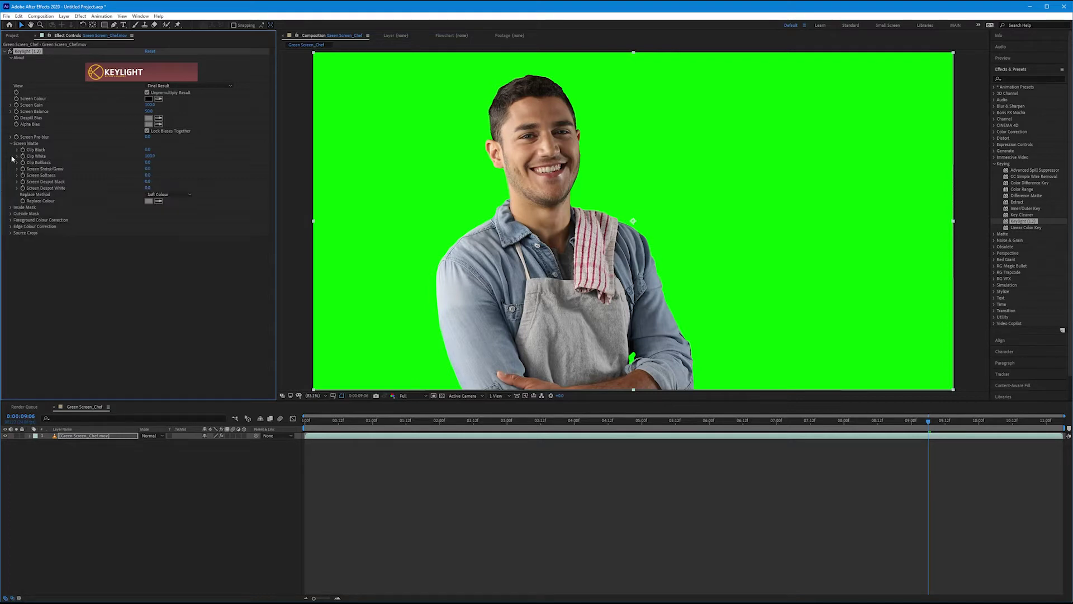
left_click(12, 208)
left_click(11, 252)
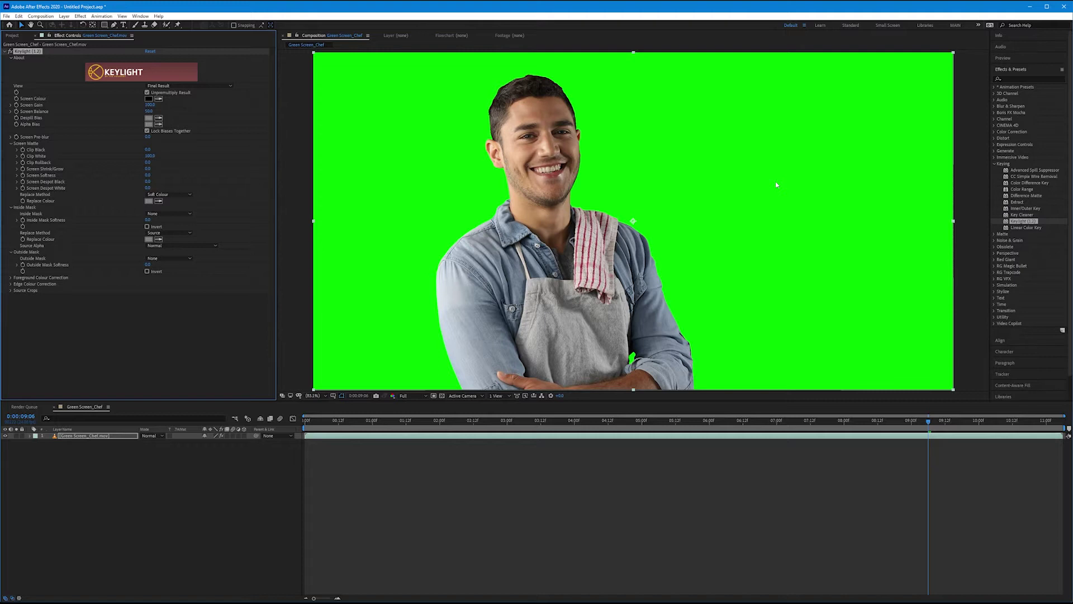
left_click(180, 86)
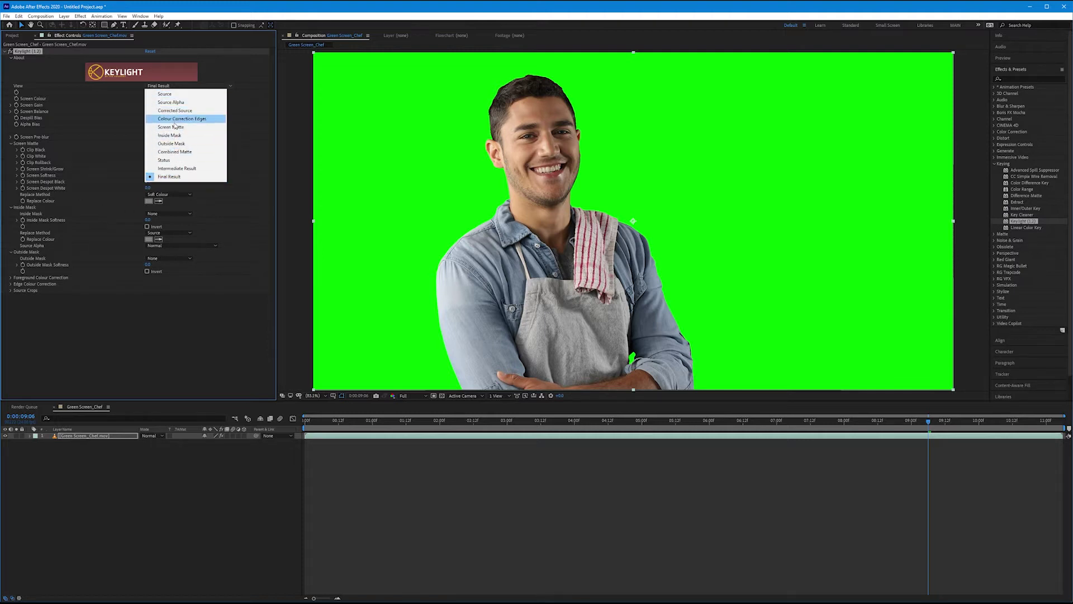
Step: Keep View on Final Result and sample the green background as Keylight's Screen Colour
left_click(177, 177)
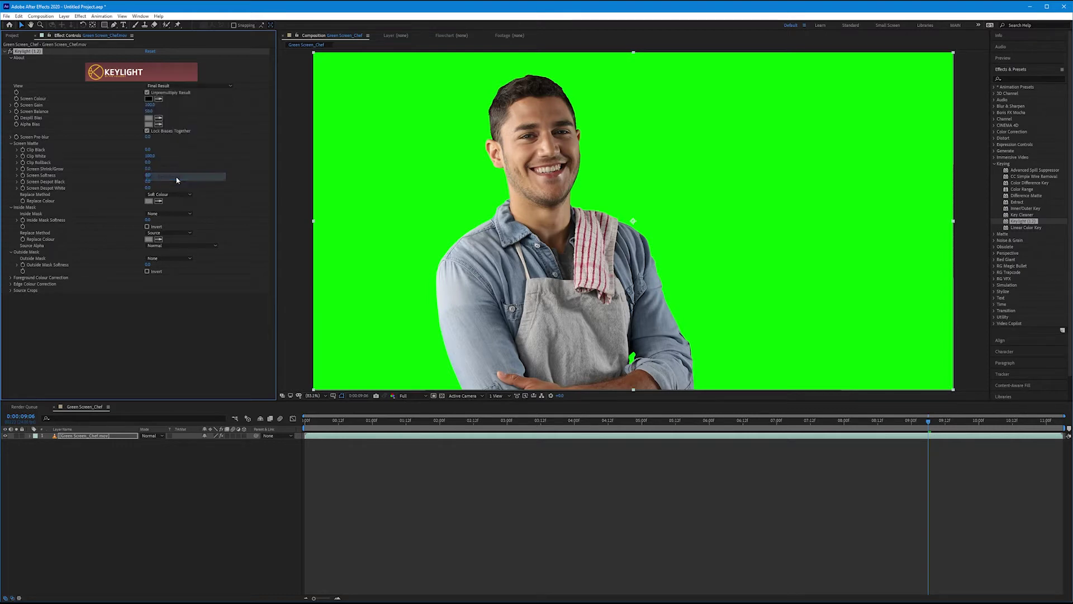
left_click(159, 100)
left_click(615, 167)
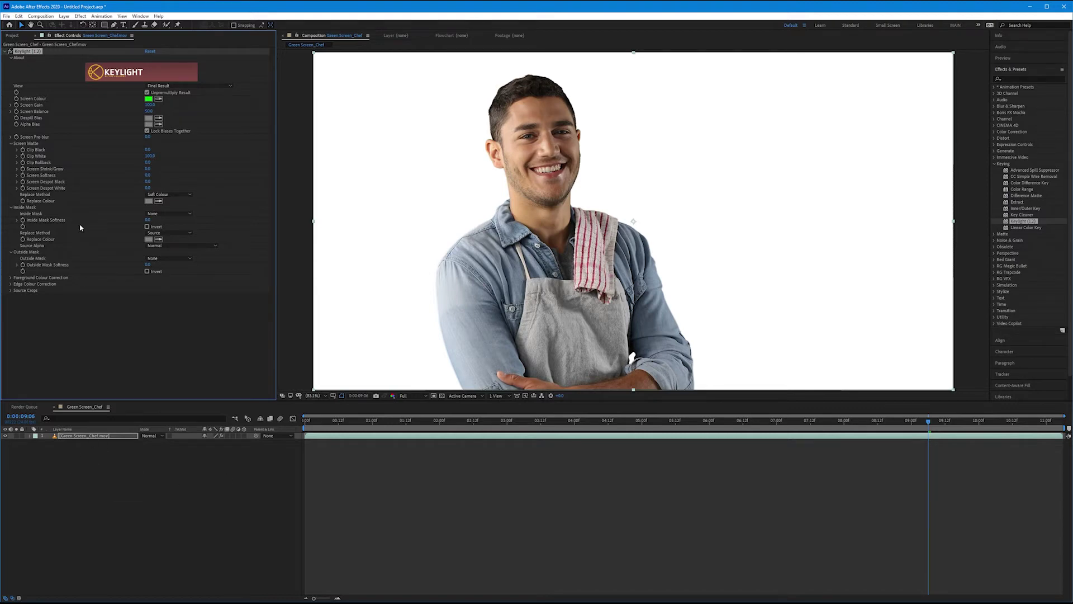
Step: Check Composition Settings without changes, then turn on the transparency grid and zoom to 50%
left_click(40, 15)
left_click(51, 34)
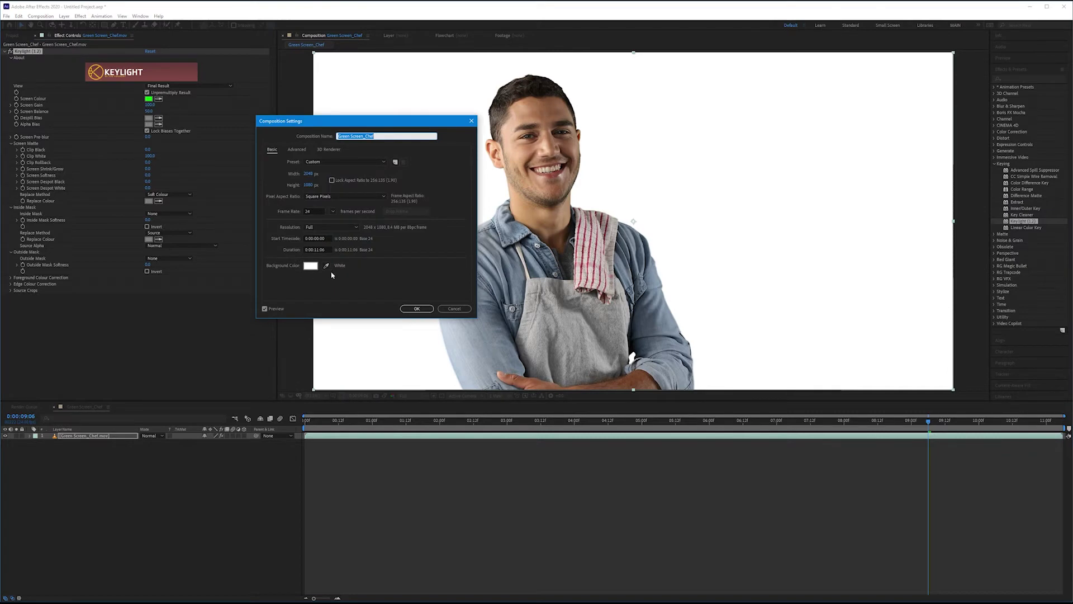
left_click(453, 308)
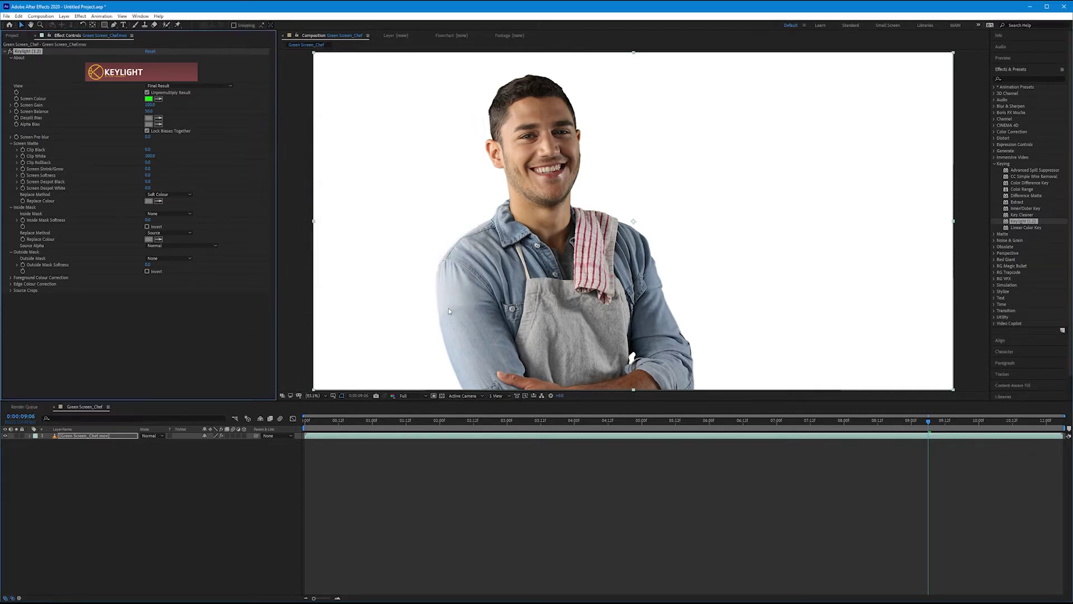
left_click(442, 396)
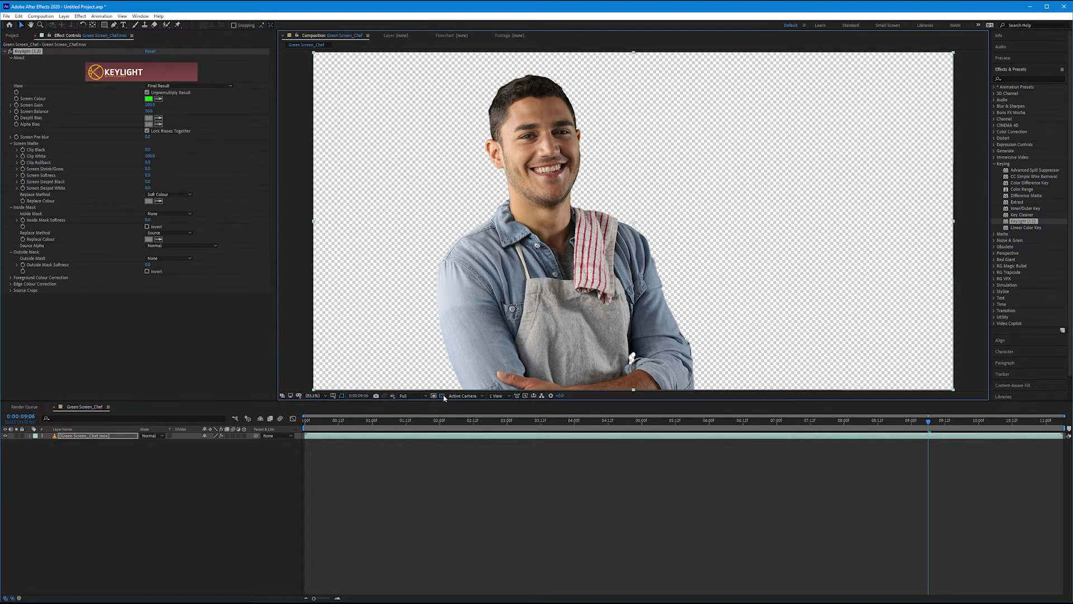
scroll(480, 331, "down", 2)
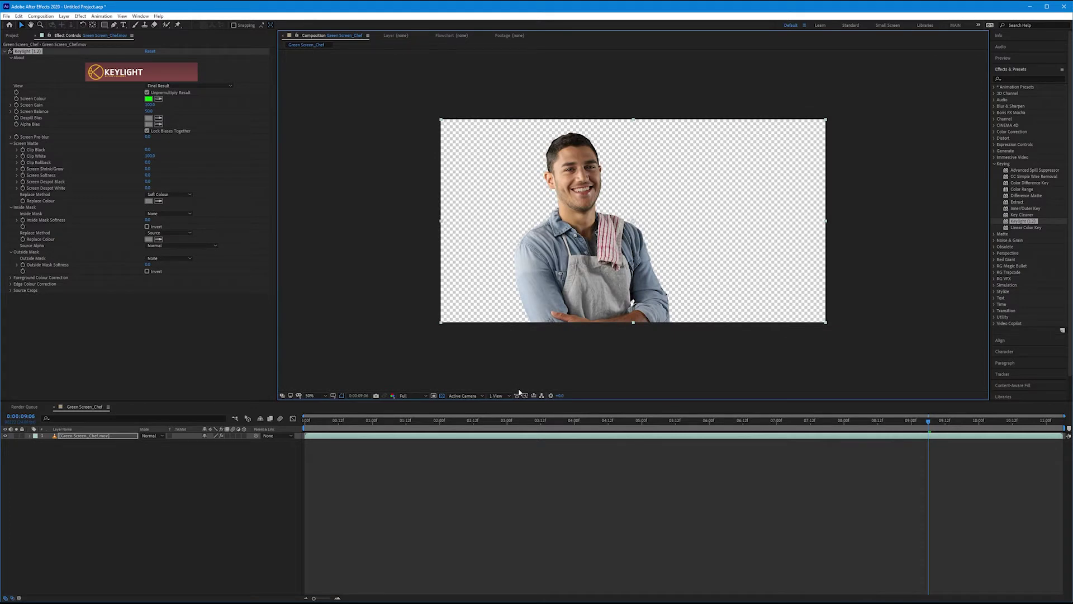
Step: Check the key at frames 0:00:02:06, 0:00:01:03, 0:00:06:17 and 0:00:07:11
left_click_drag(543, 426, 457, 424)
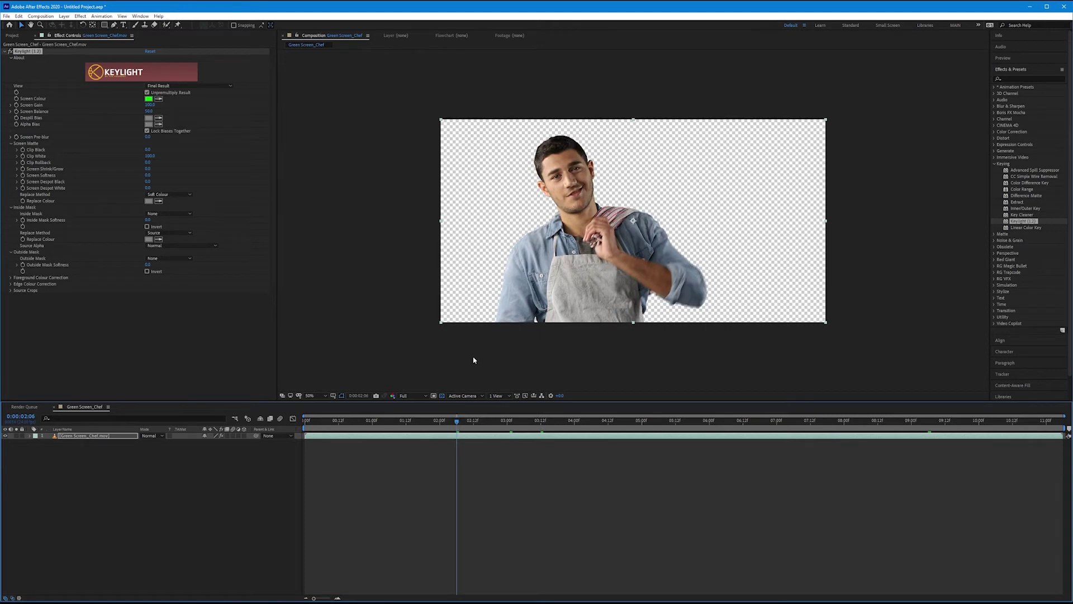
left_click(381, 420)
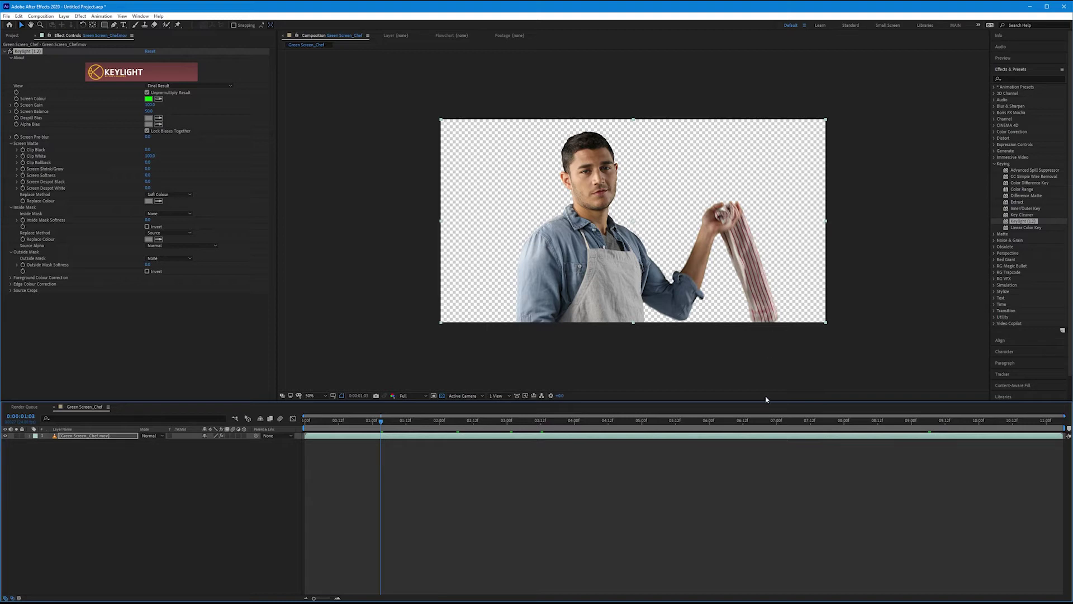
left_click(757, 420)
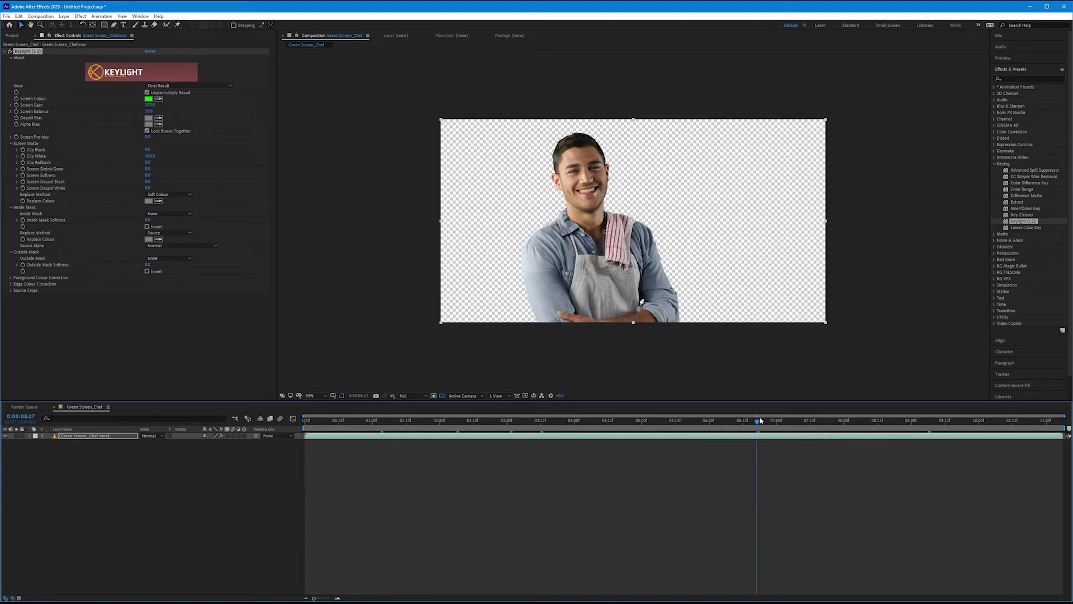
left_click(807, 420)
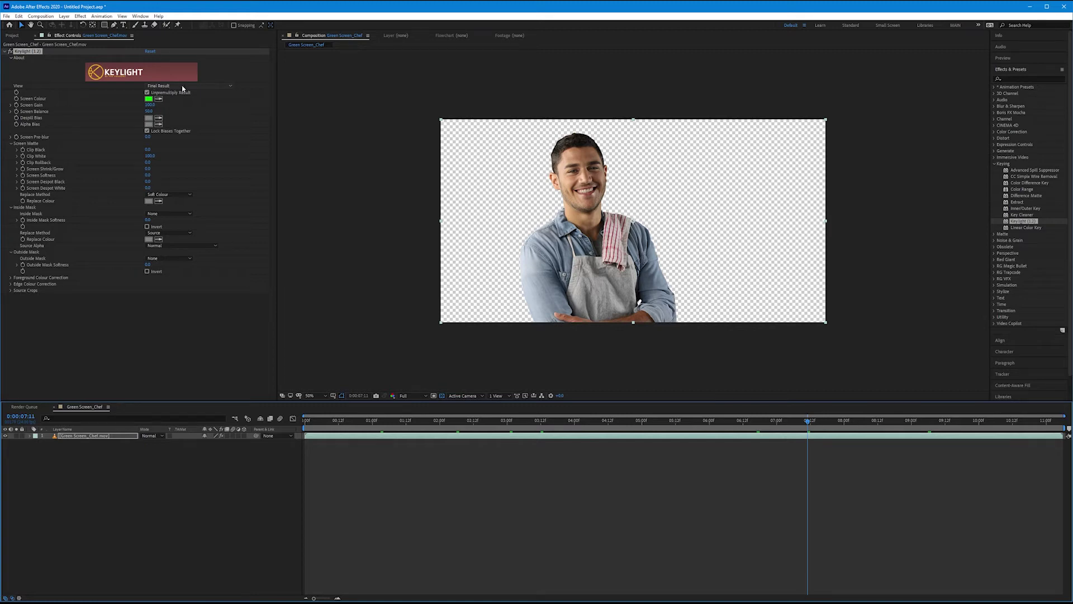
Step: Set Keylight's View to Source to show the original green-screen footage
left_click(185, 86)
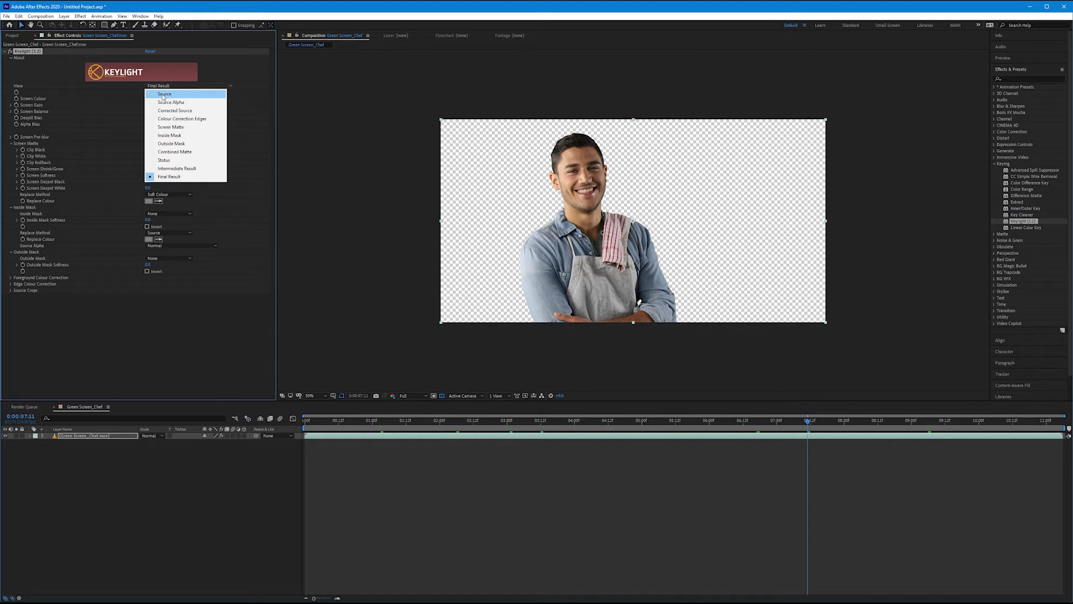
left_click(168, 95)
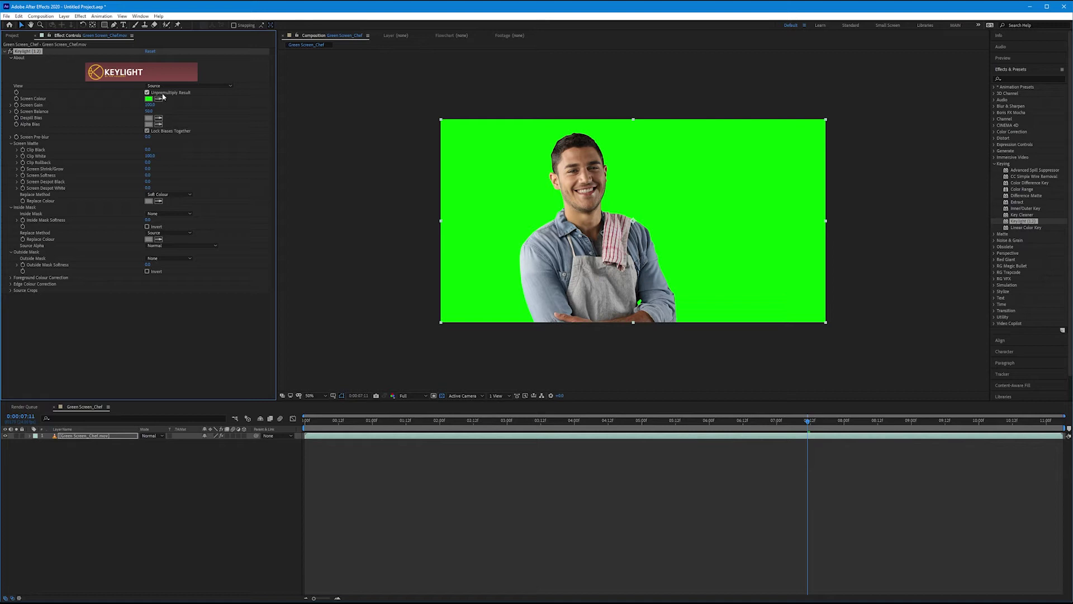
left_click(165, 86)
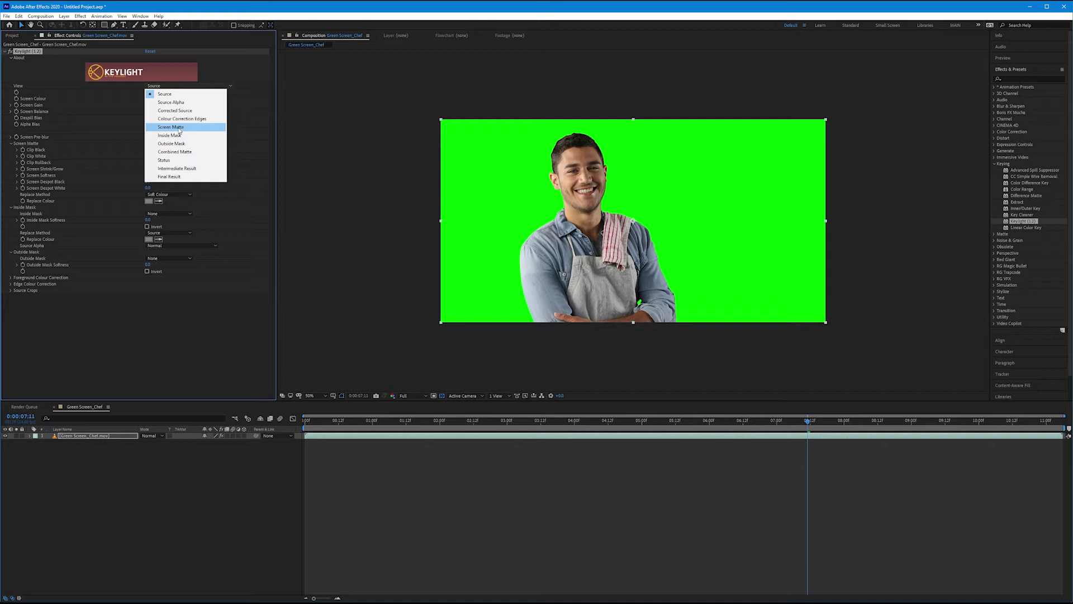
Step: Switch Keylight's View to Screen Matte, showing the chef white on black
left_click(179, 130)
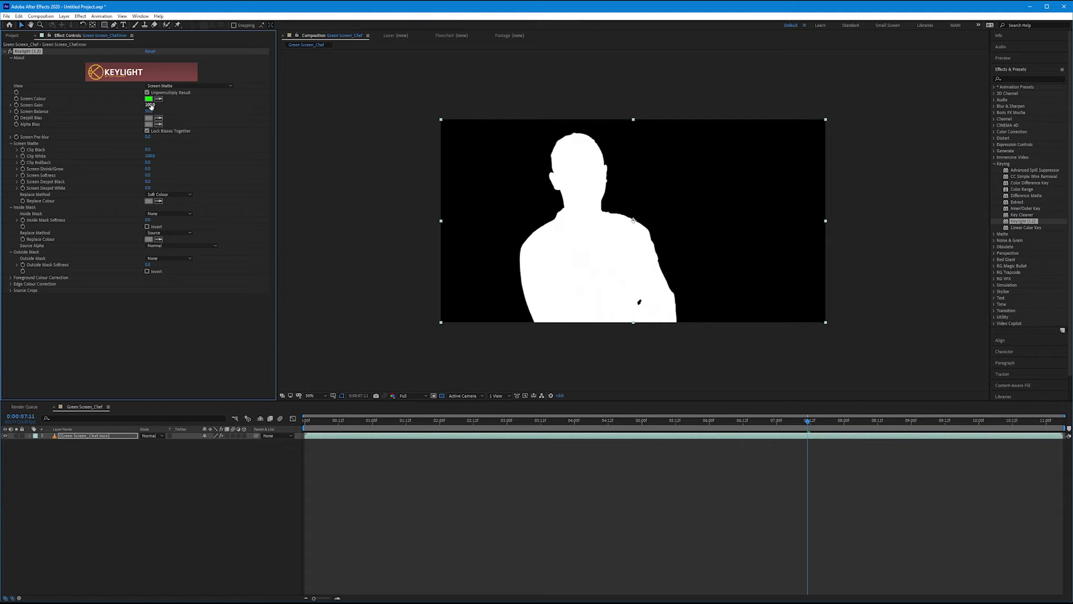
left_click_drag(151, 107, 197, 105)
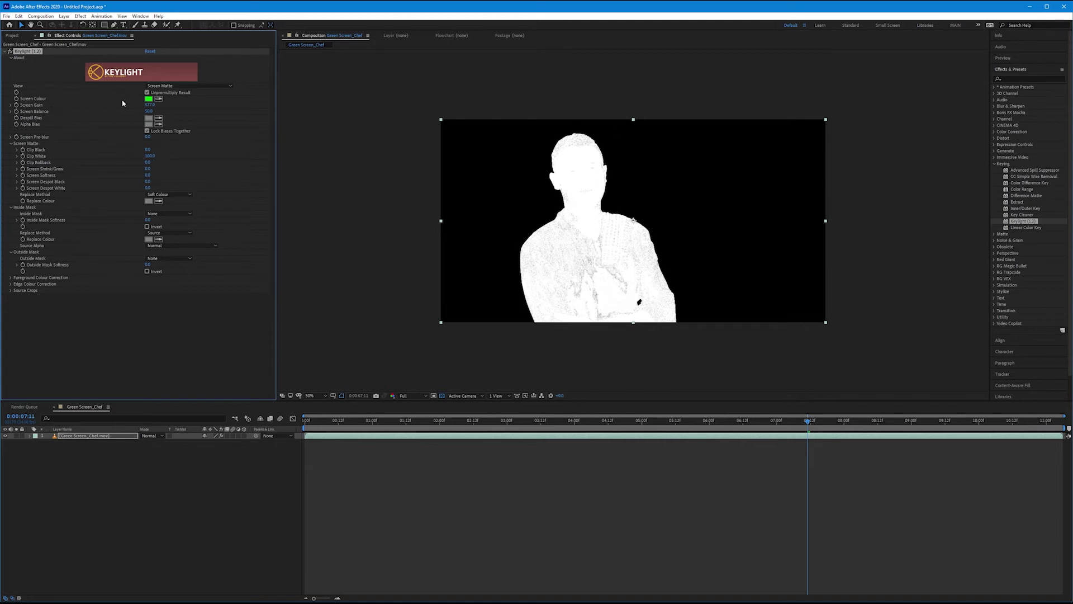
left_click_drag(149, 104, 167, 104)
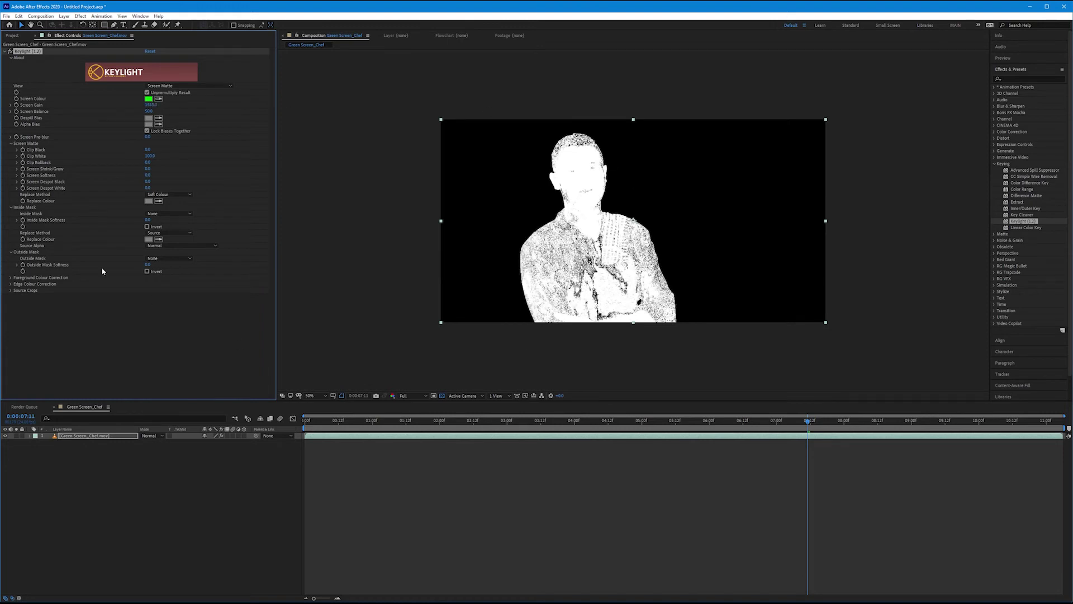
left_click(168, 86)
left_click(190, 176)
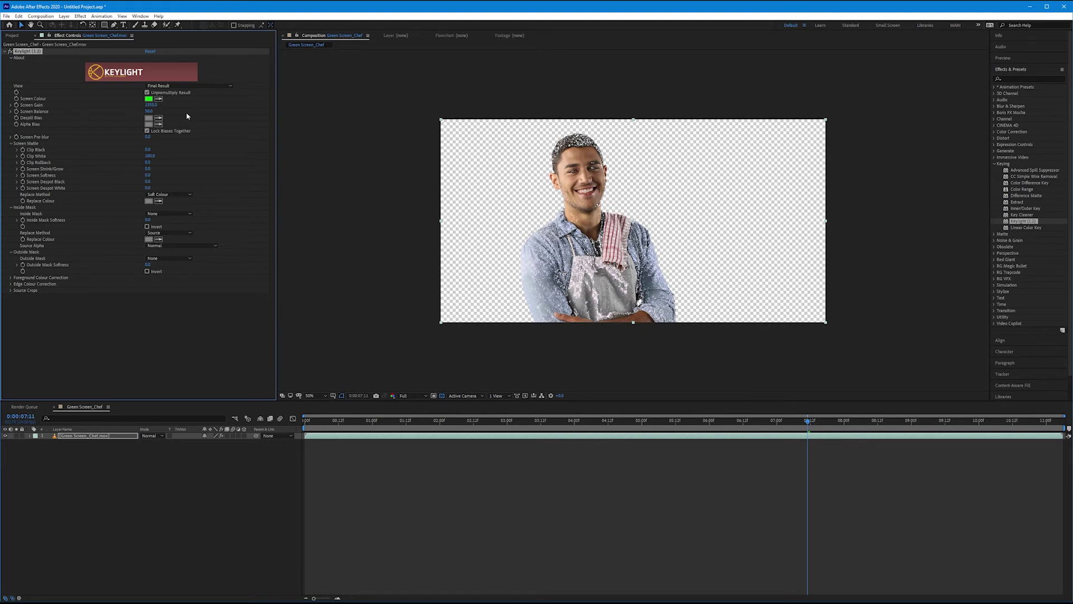
left_click(179, 86)
left_click(182, 127)
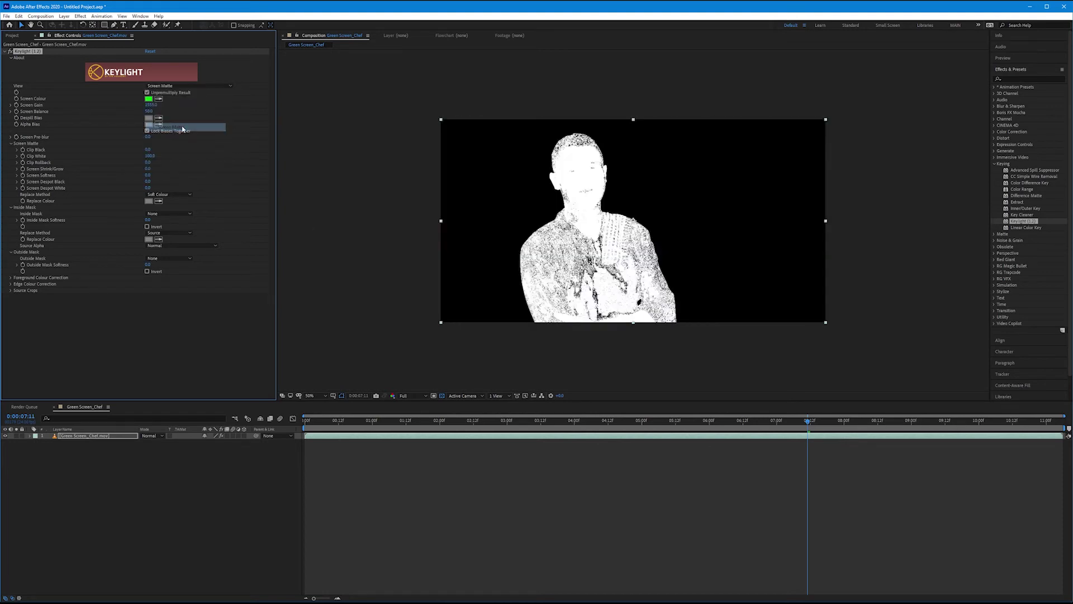
left_click_drag(149, 104, 152, 105)
left_click_drag(89, 114, 78, 114)
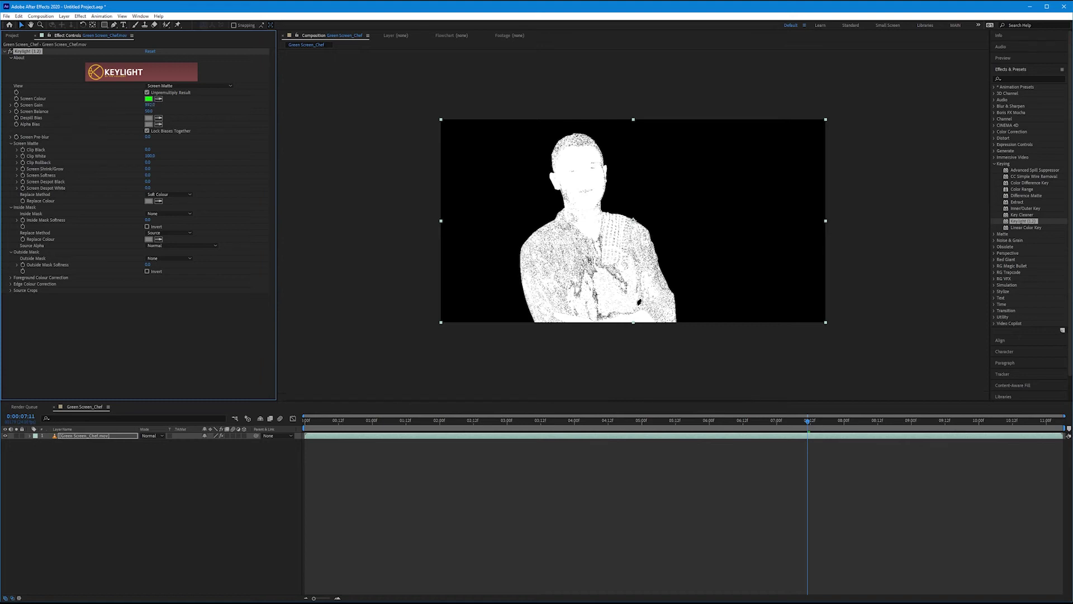
left_click(151, 105)
type("218")
key("Return")
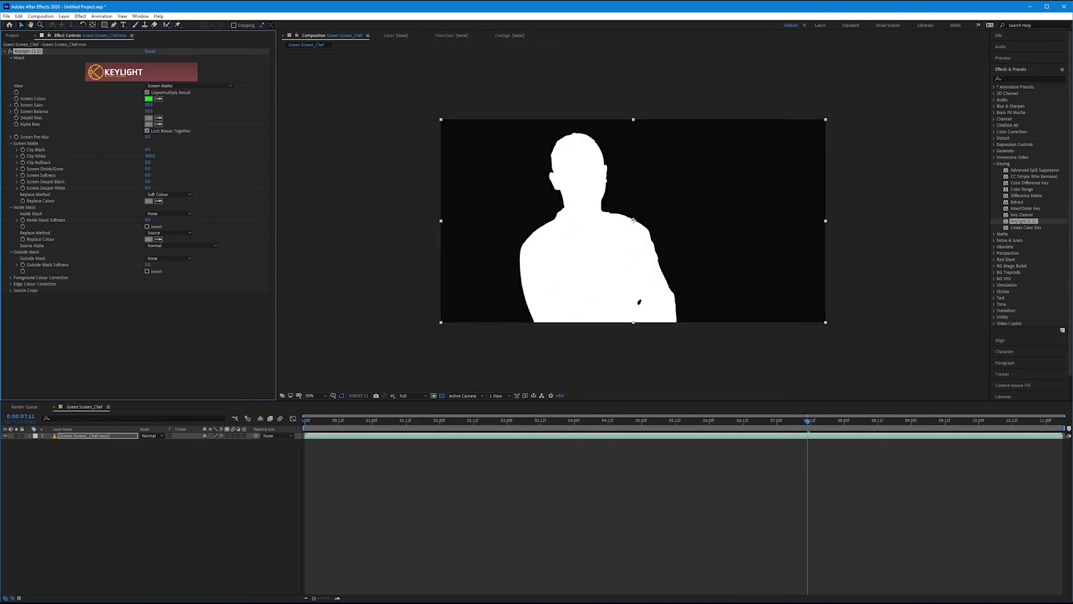
left_click_drag(148, 104, 105, 104)
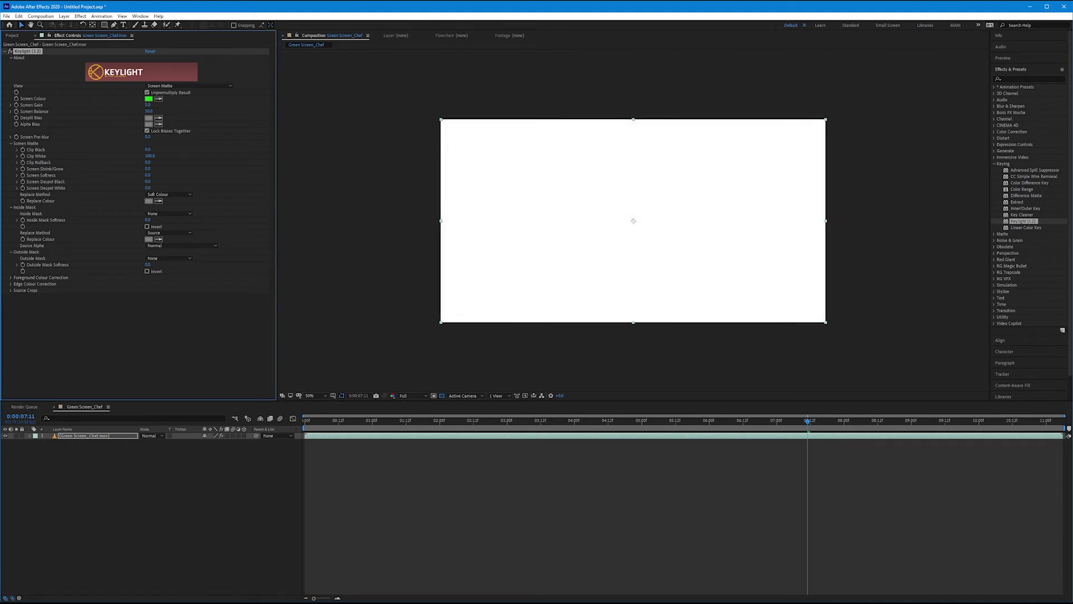
left_click_drag(104, 104, 134, 104)
left_click(150, 104)
type("100")
key("Return")
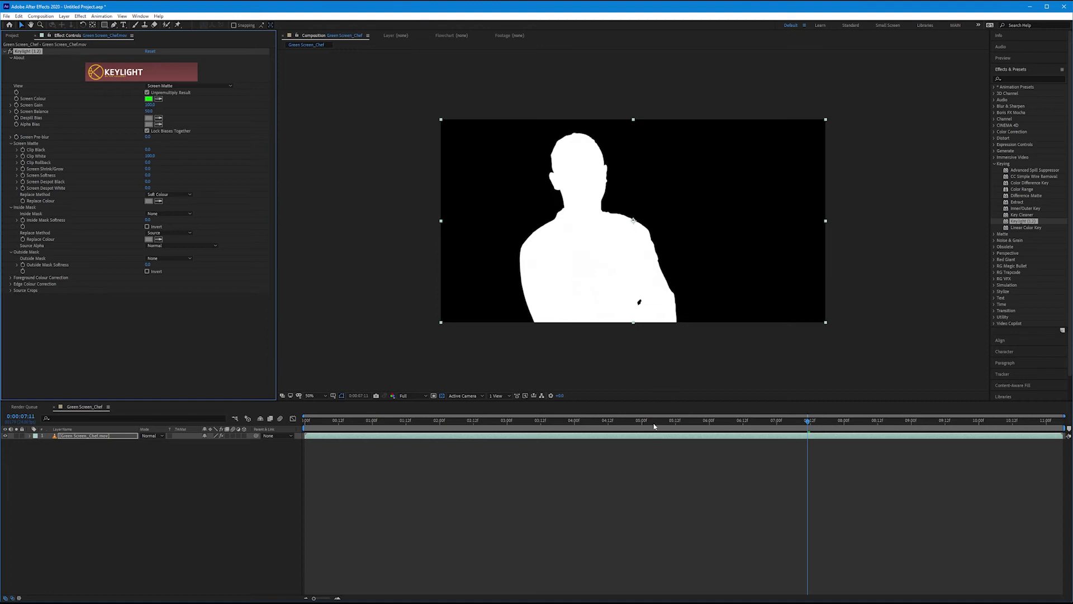
left_click_drag(654, 427, 882, 405)
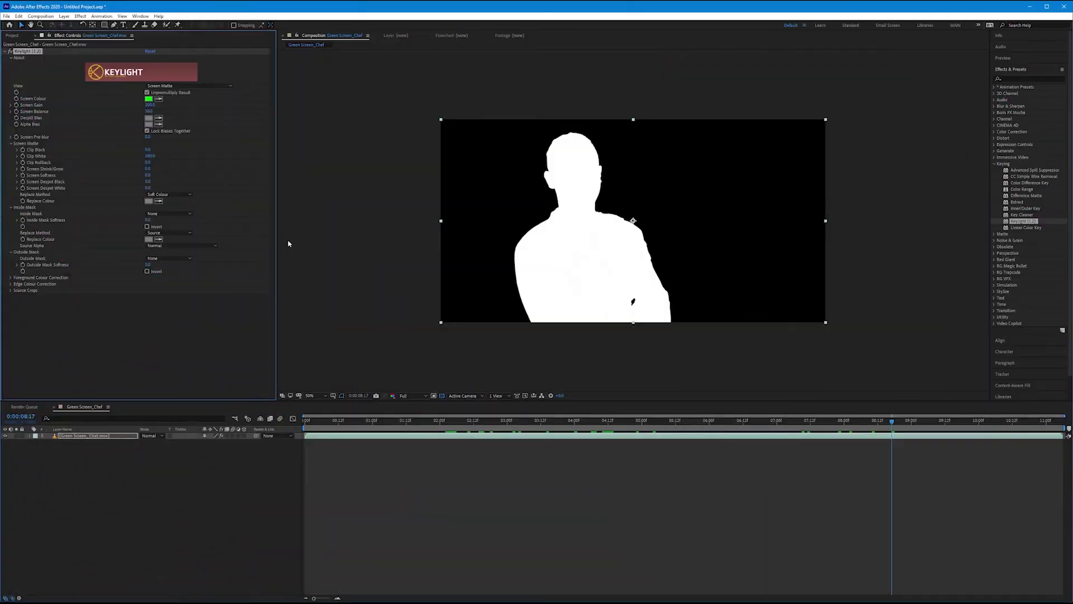
Step: Return View to Final Result and add Kitchen Background.jpg as a layer below the chef
left_click(158, 87)
left_click(170, 176)
left_click(12, 35)
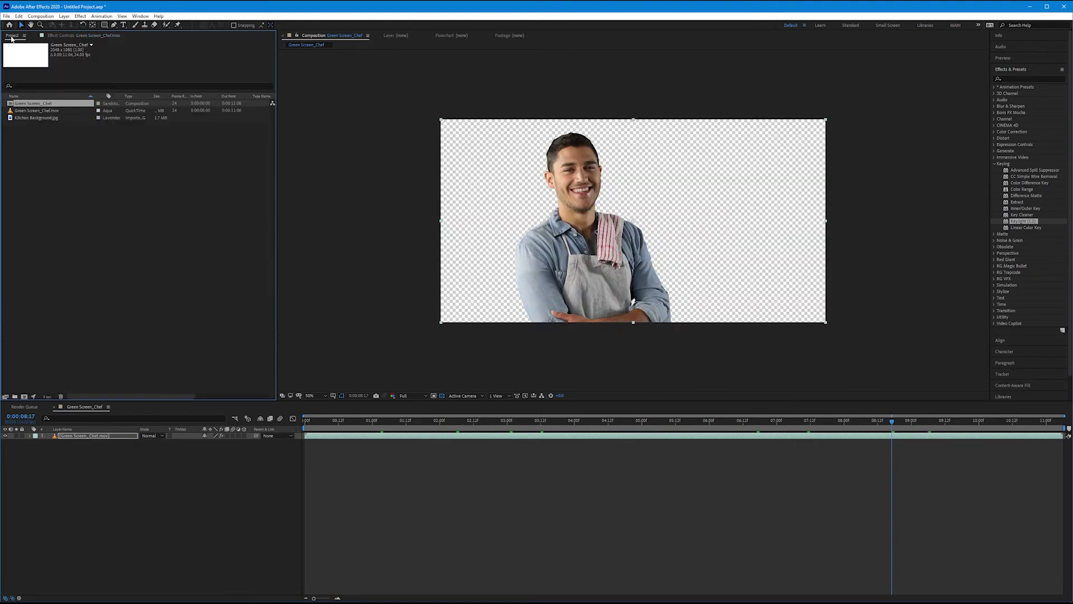
left_click_drag(28, 121, 98, 443)
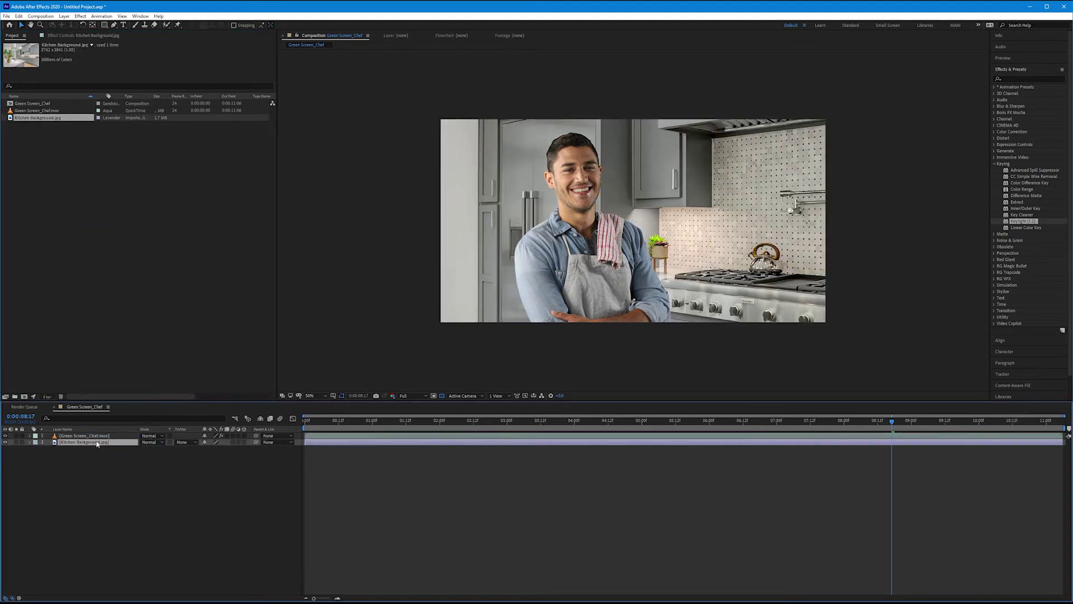
left_click_drag(97, 443, 92, 435)
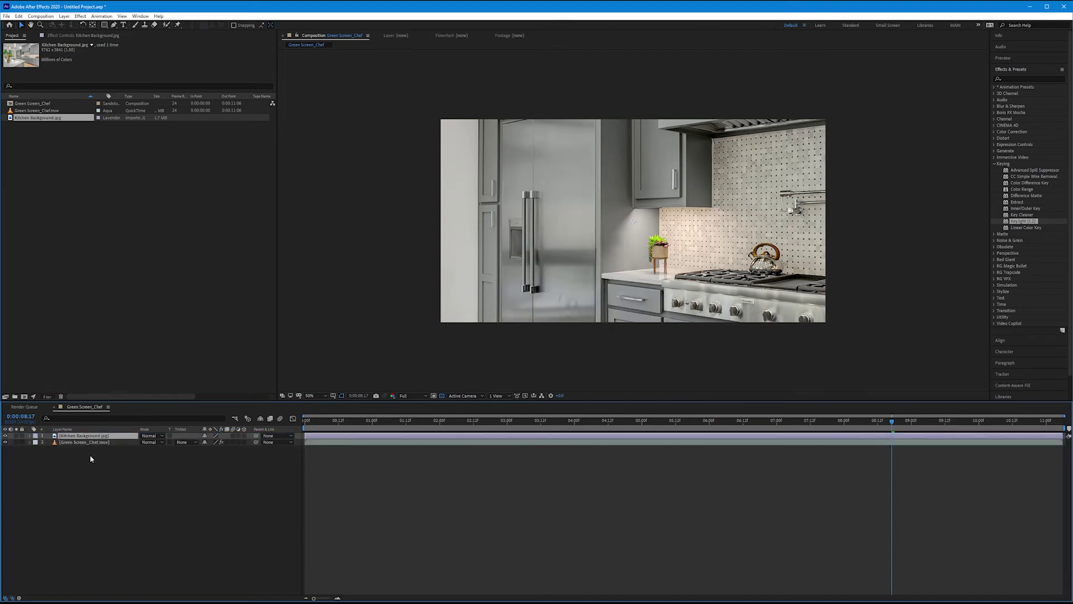
left_click_drag(83, 442, 66, 438)
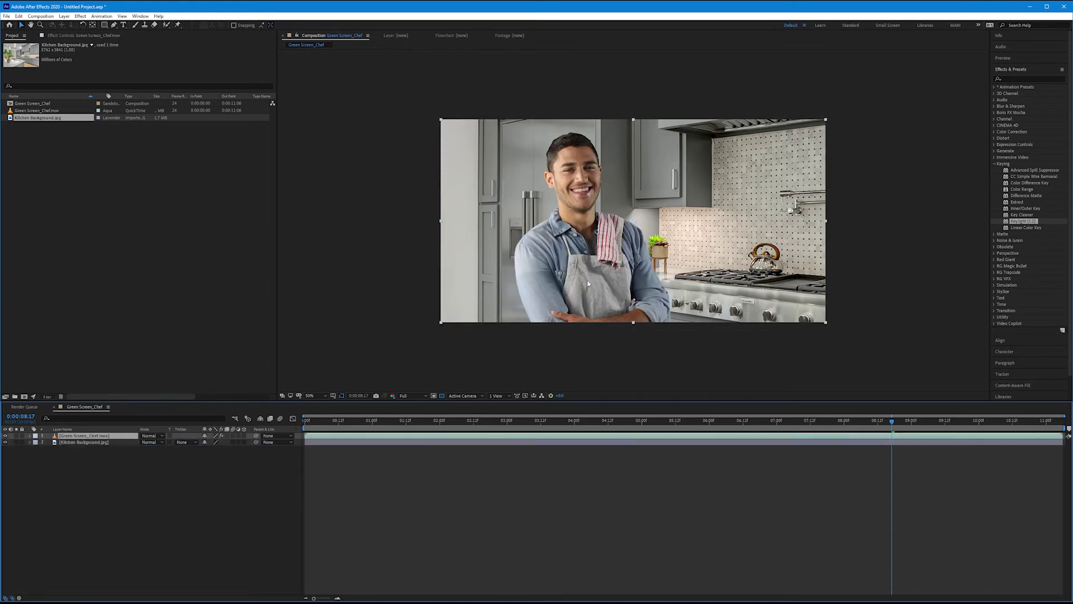
Step: Drag the chef toward the left of the frame and play a preview of the composite
mouse_move(599, 279)
left_mouse_down()
mouse_move(534, 248)
mouse_move(532, 262)
mouse_move(749, 246)
mouse_move(756, 234)
mouse_move(766, 241)
mouse_move(632, 265)
mouse_move(517, 266)
mouse_move(631, 284)
mouse_move(590, 287)
left_mouse_up()
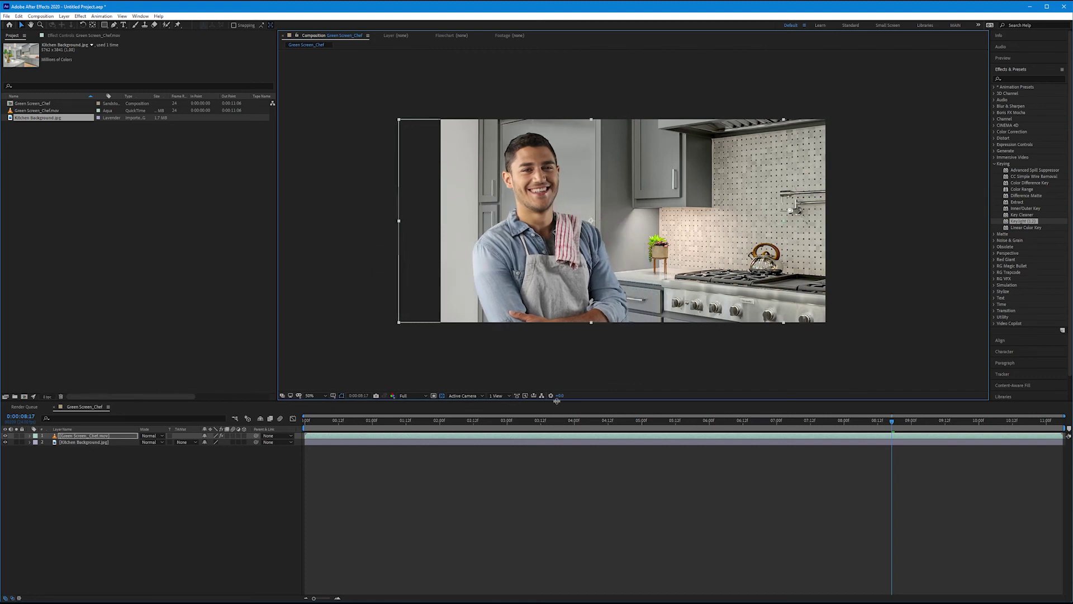
left_click_drag(537, 419, 267, 431)
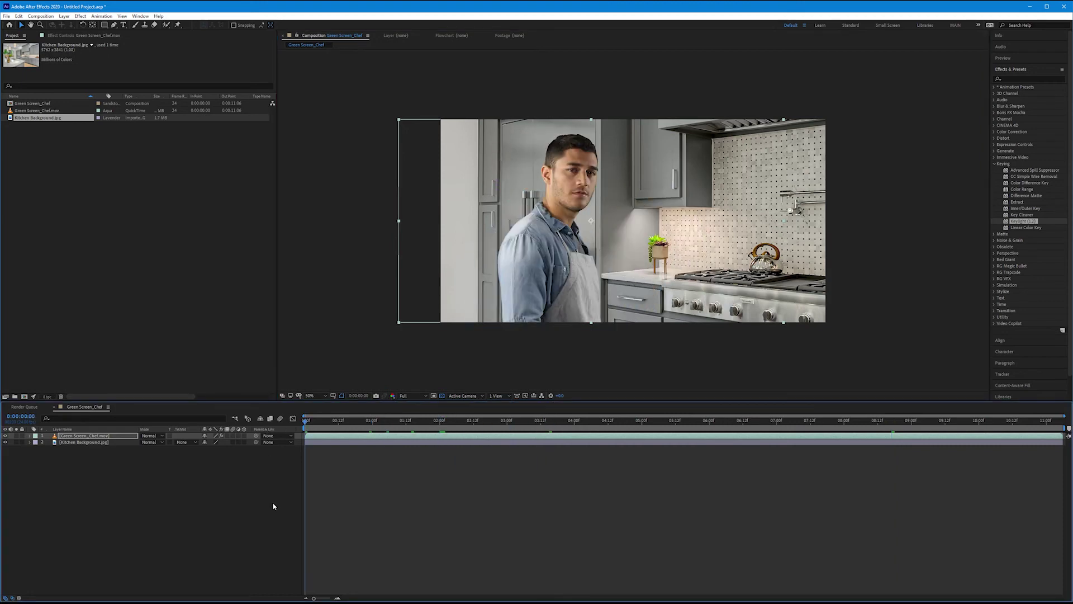
key("space")
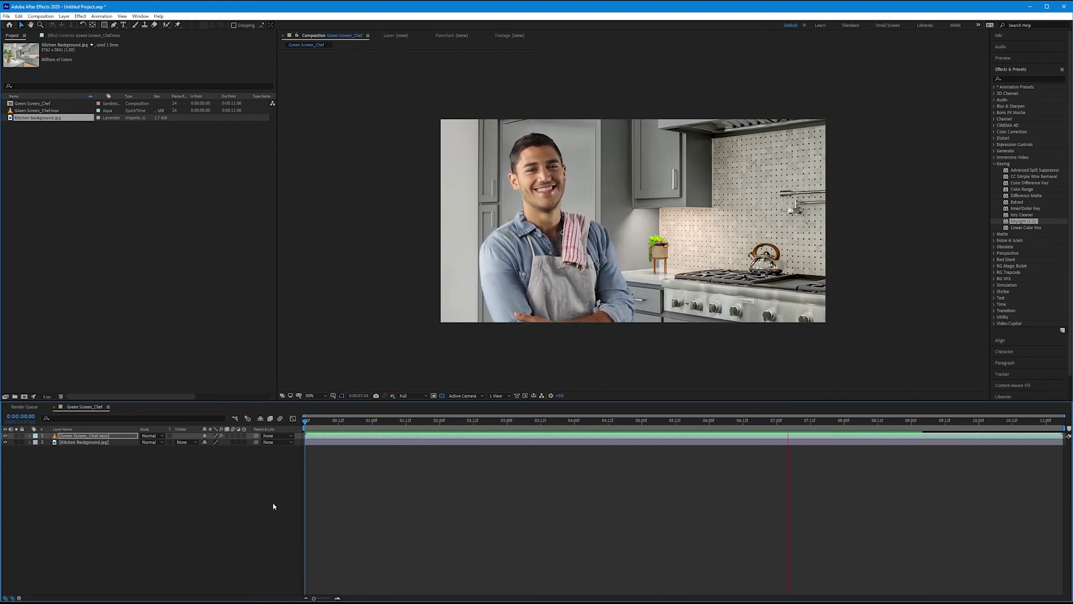
key("space")
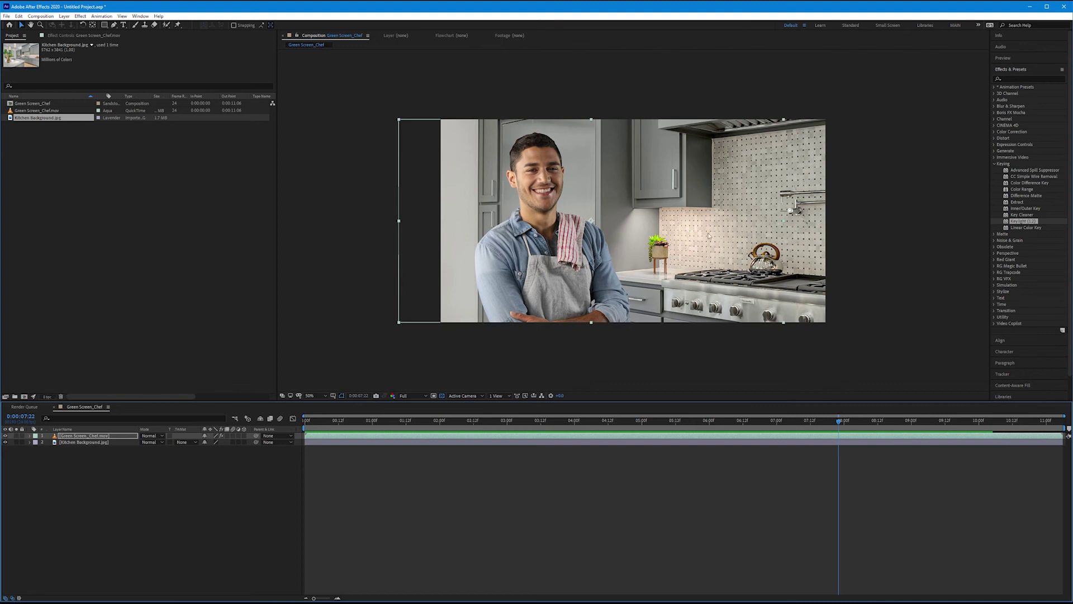
Step: Apply Gaussian Blur to Kitchen Background and set its Blurriness to about 19.4
left_click(994, 109)
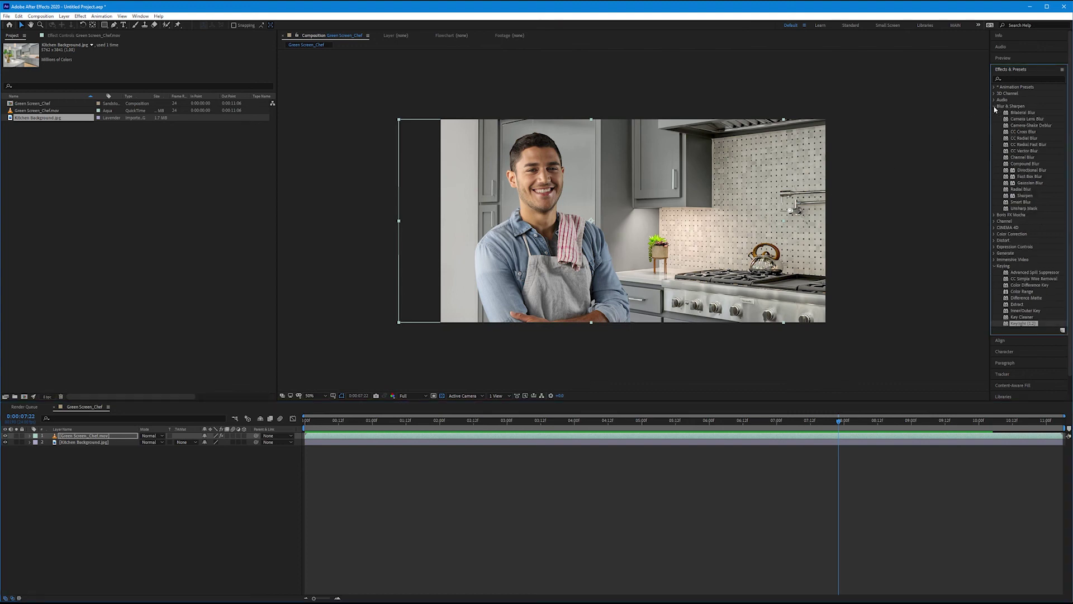
left_click(1031, 184)
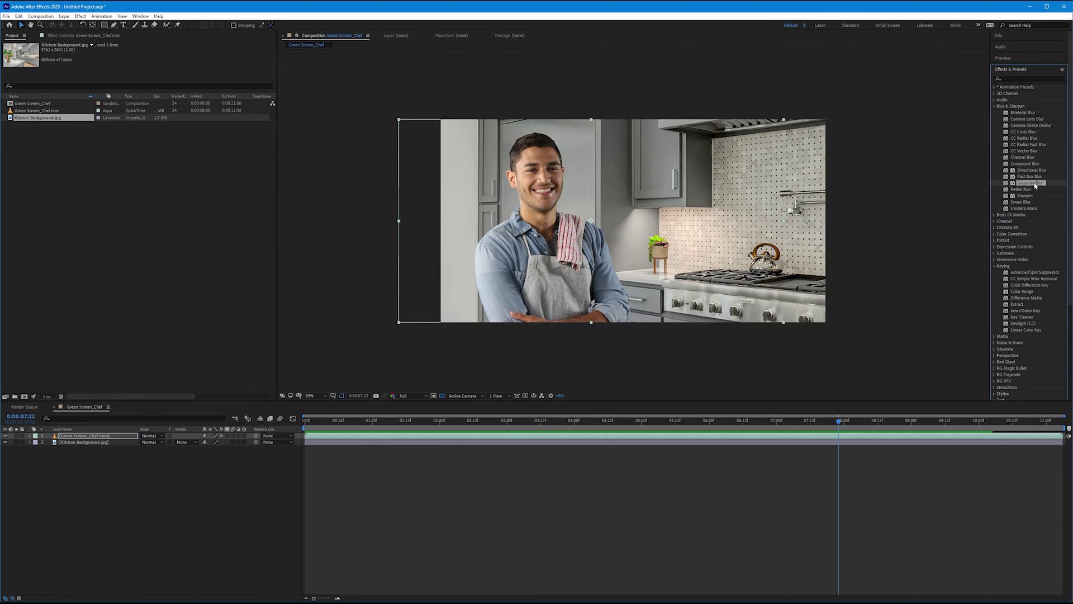
left_click(119, 443)
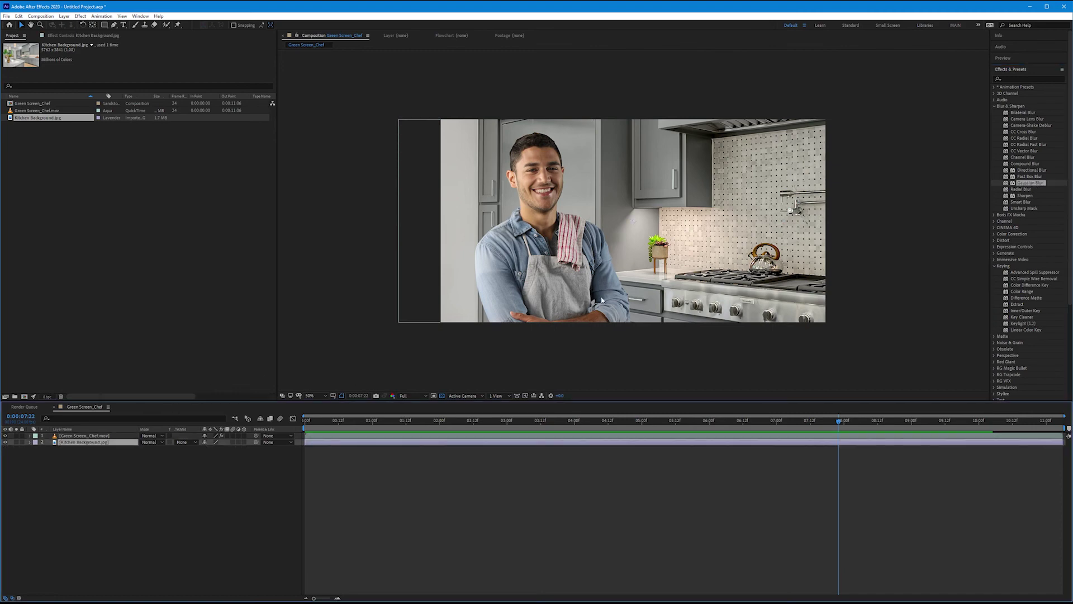
left_click(1025, 183)
double_click(1024, 184)
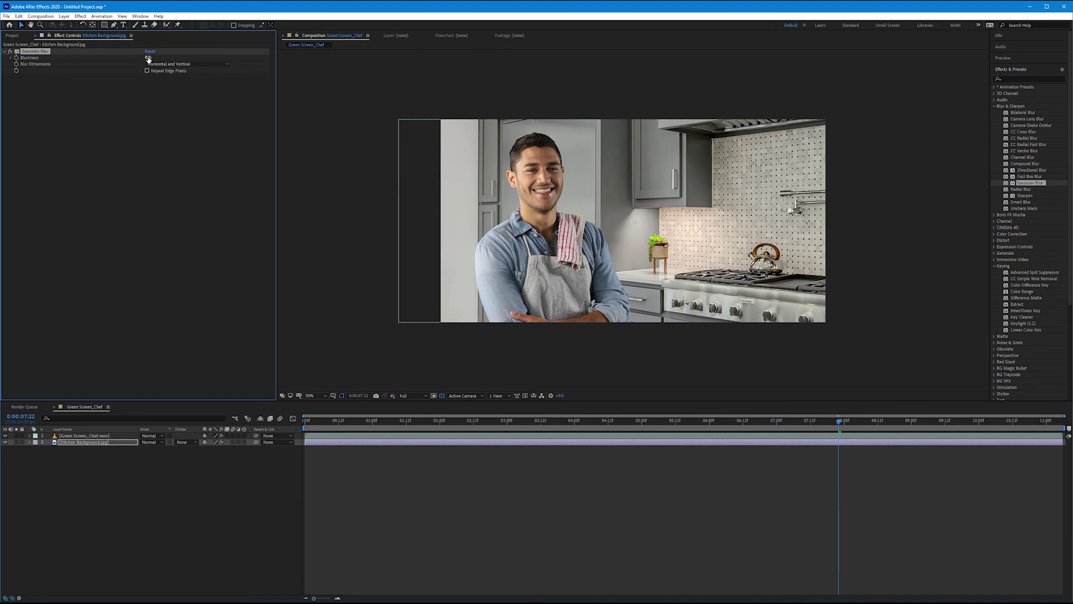
left_click_drag(149, 58, 412, 54)
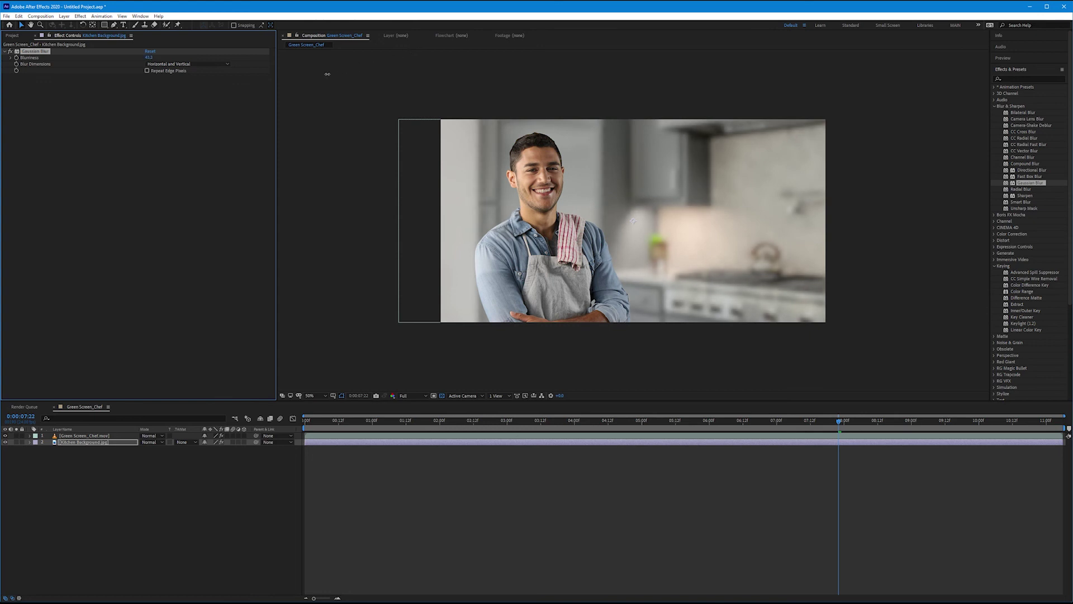
left_click_drag(323, 74, 256, 85)
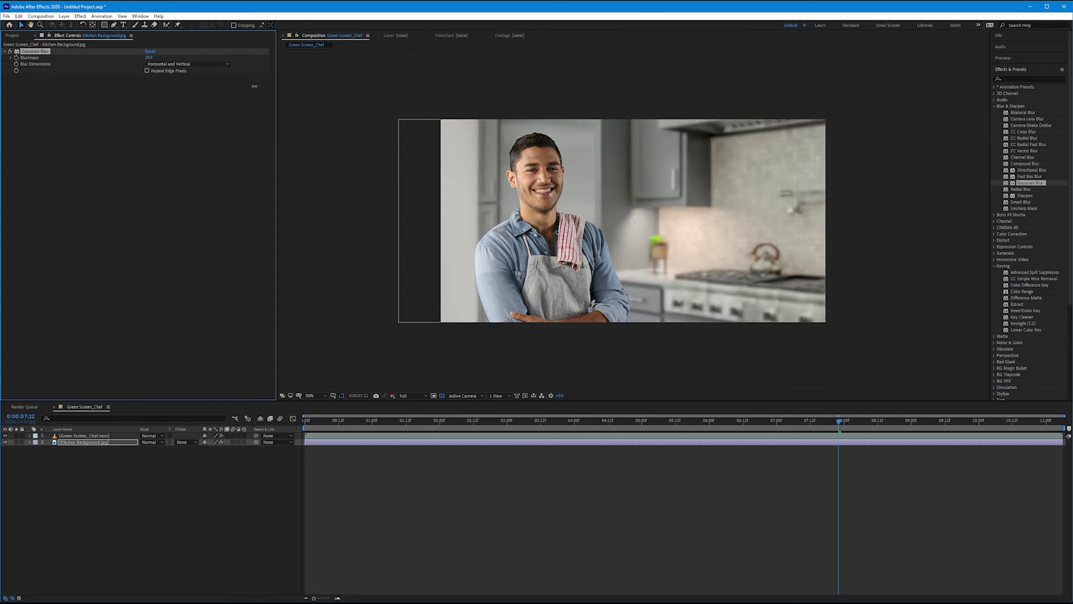
left_click_drag(250, 87, 241, 89)
left_click(230, 474)
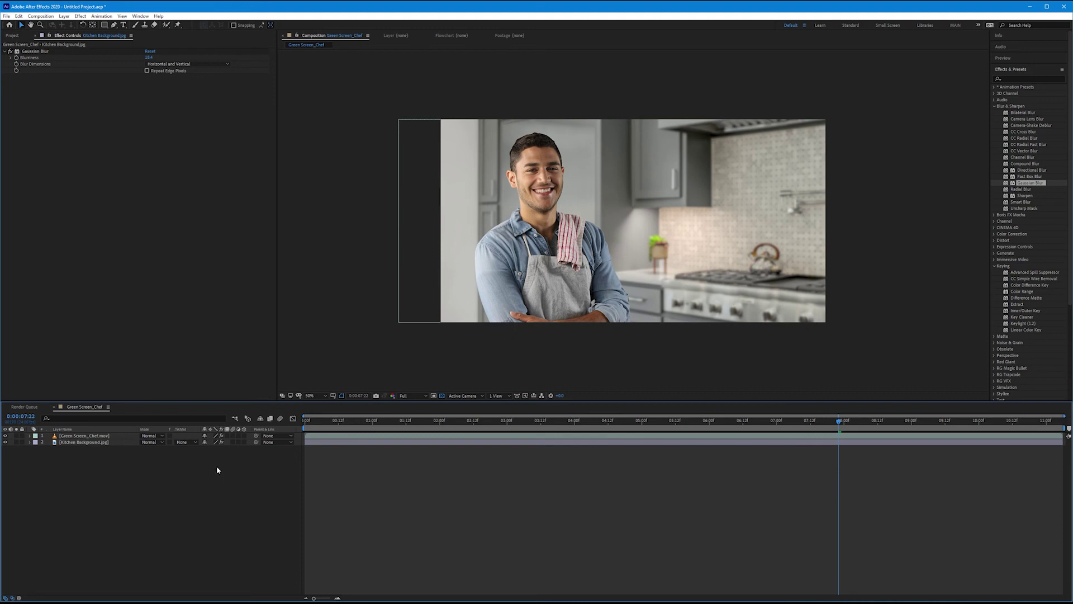
left_click(95, 436)
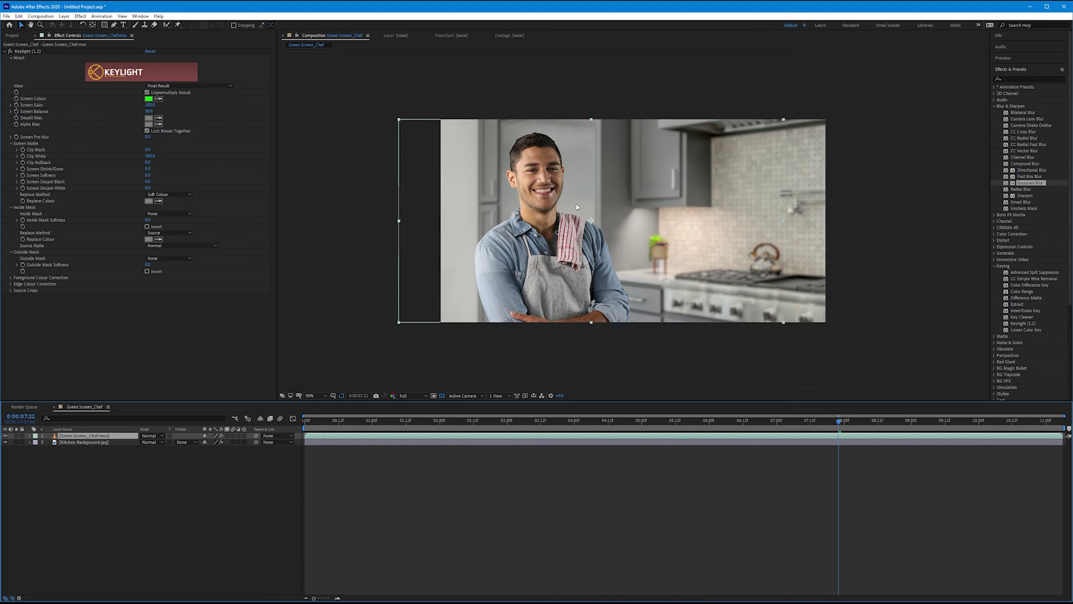
left_click(101, 442)
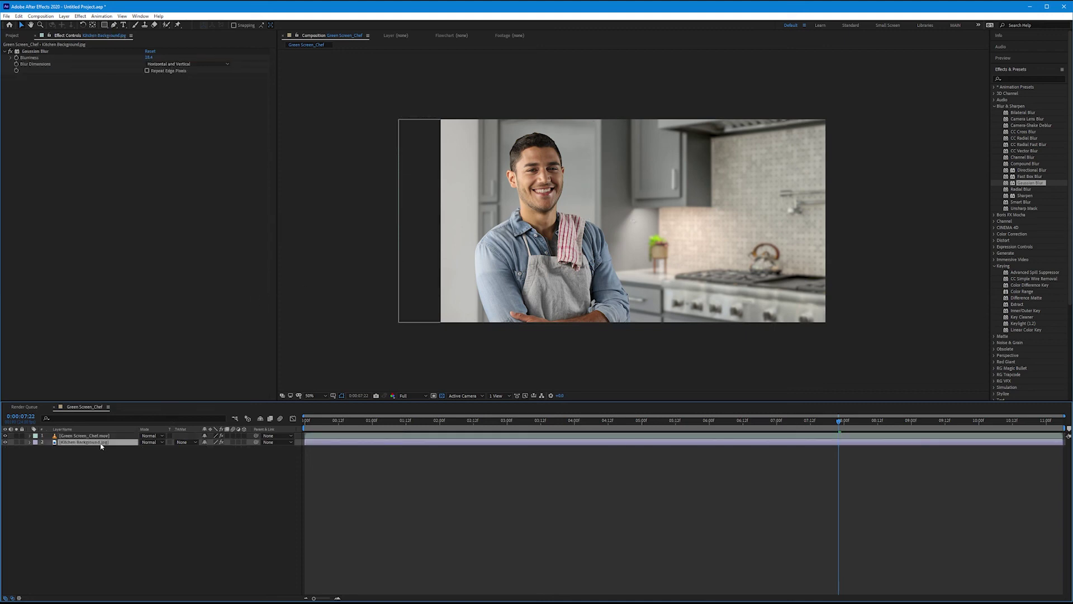